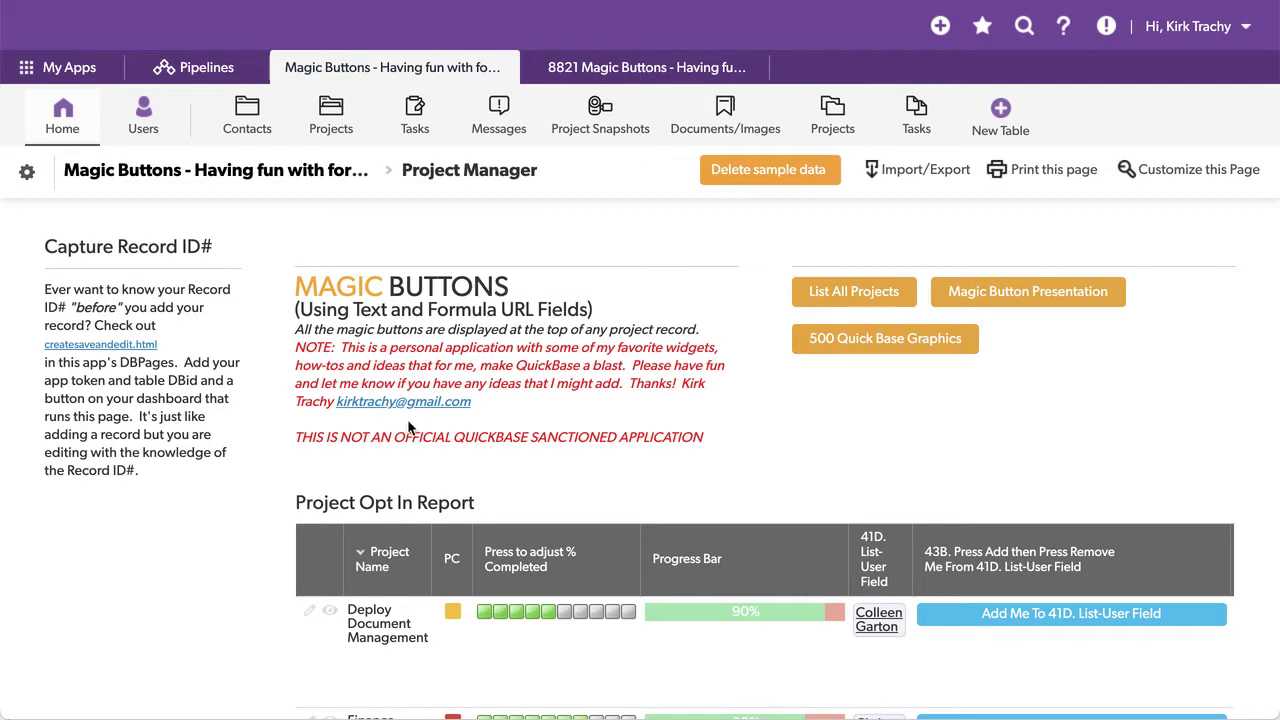
# - Open the Deploy Document Management project record (Project #4) from the Project Opt In Report
pyautogui.scroll(-3, 407, 425)
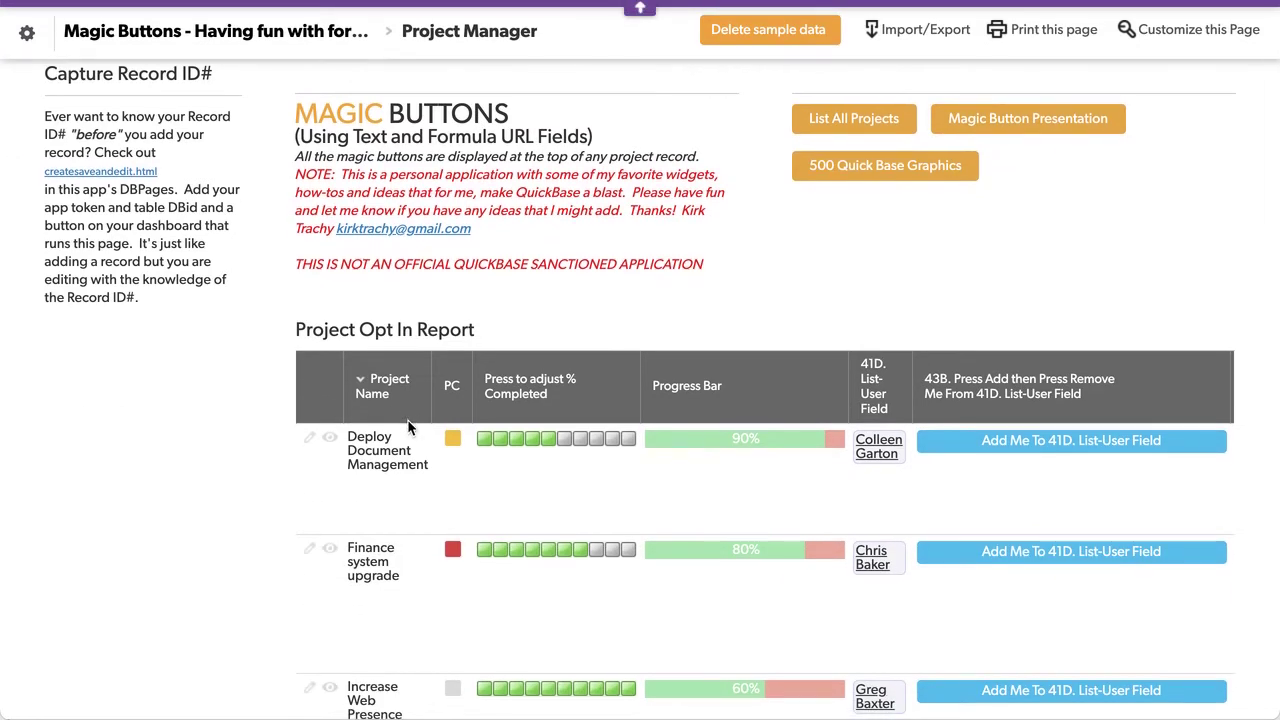
pyautogui.scroll(3, 407, 425)
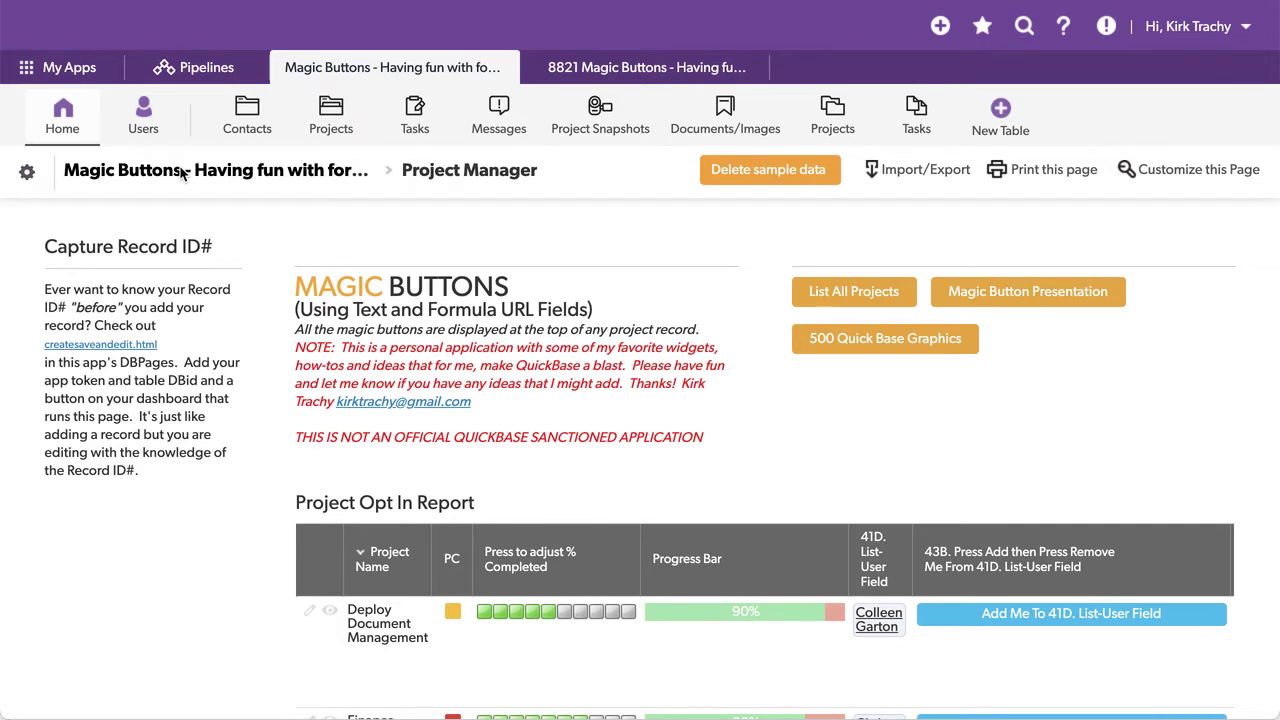
pyautogui.click(331, 611)
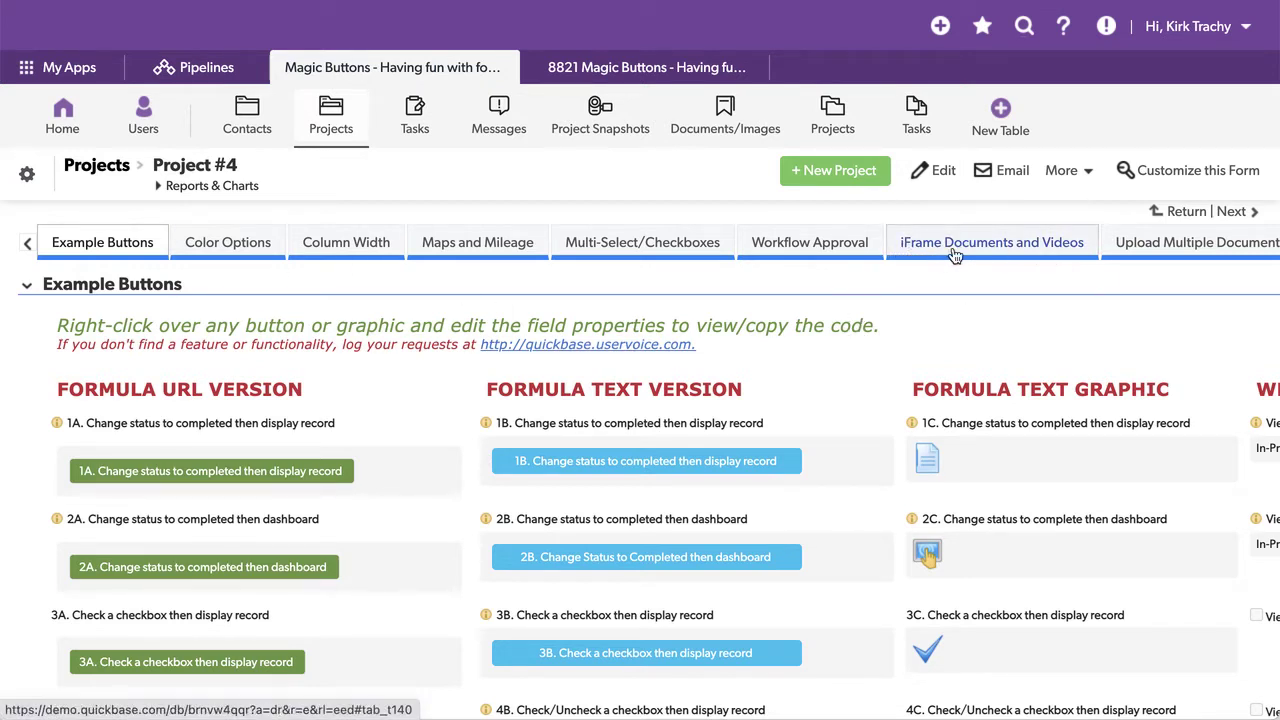
# - Show Project #4's iFrame Documents and Videos section and scroll through its Gviewer preview
pyautogui.click(1005, 238)
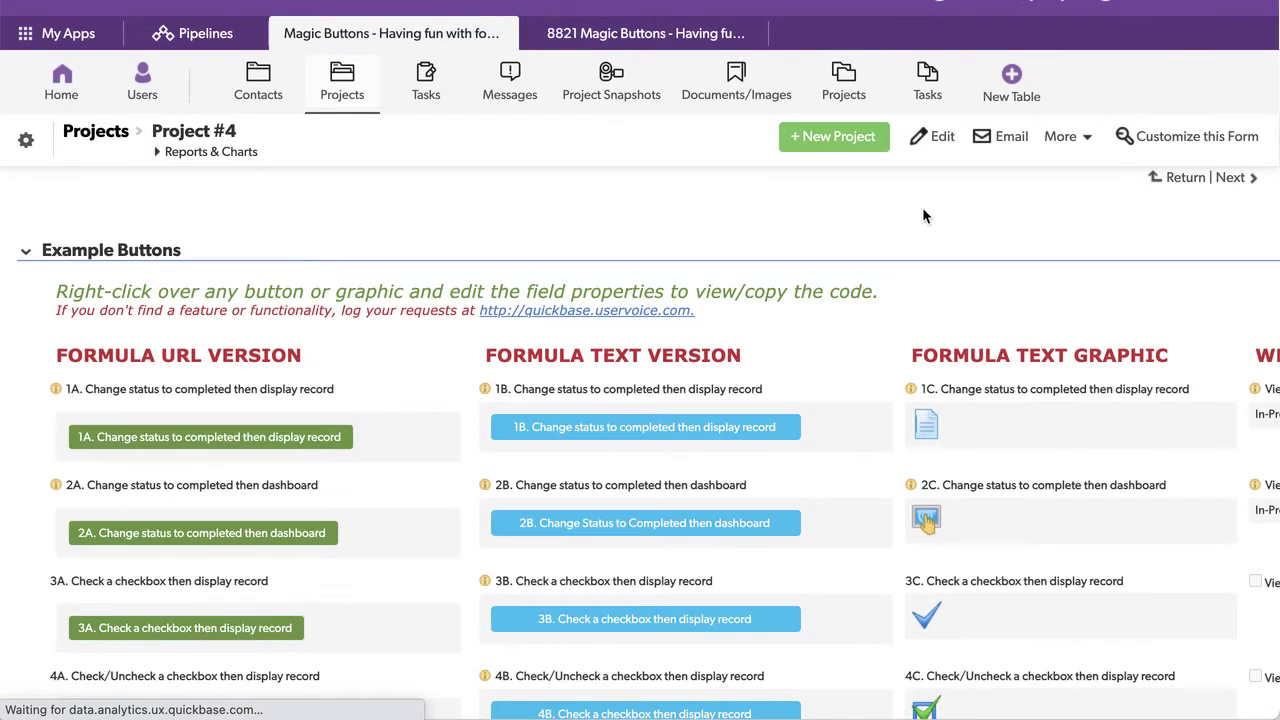
pyautogui.click(922, 207)
pyautogui.scroll(-5, 322, 460)
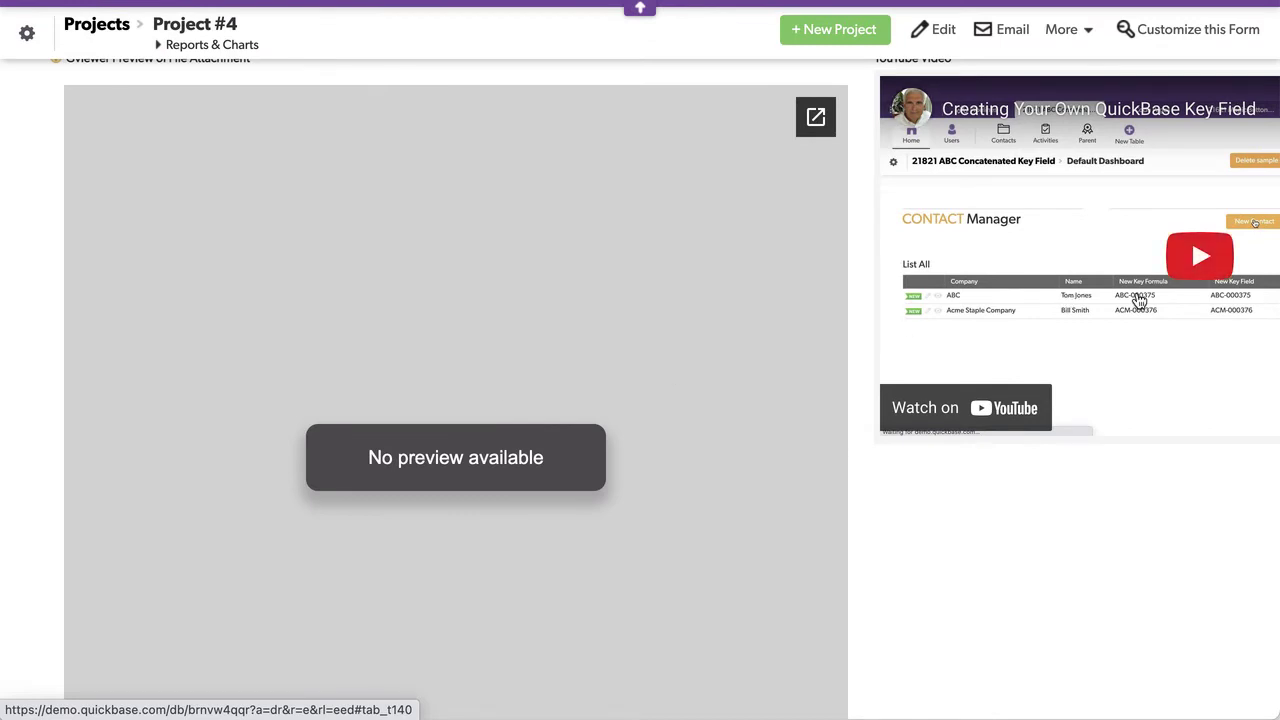
pyautogui.scroll(2, 306, 339)
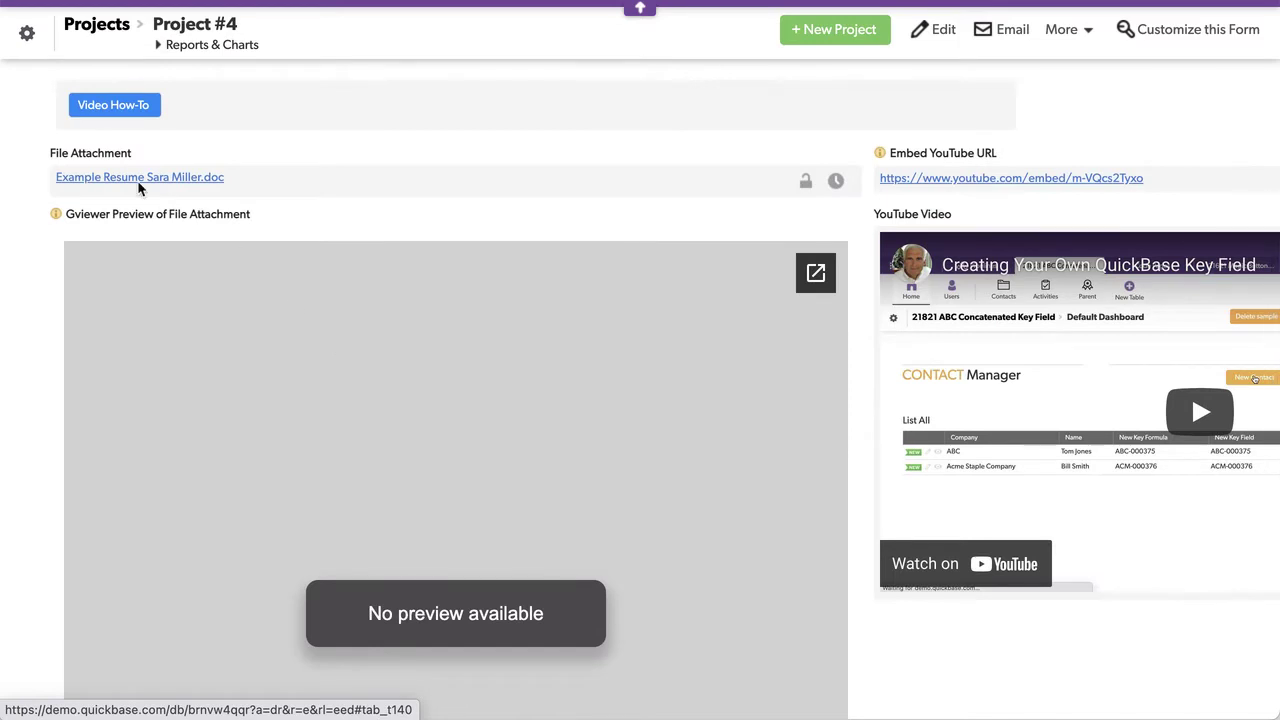
# - Enable 'Allow open access' in the File Attachment field's properties and save the field
pyautogui.rightClick(86, 155)
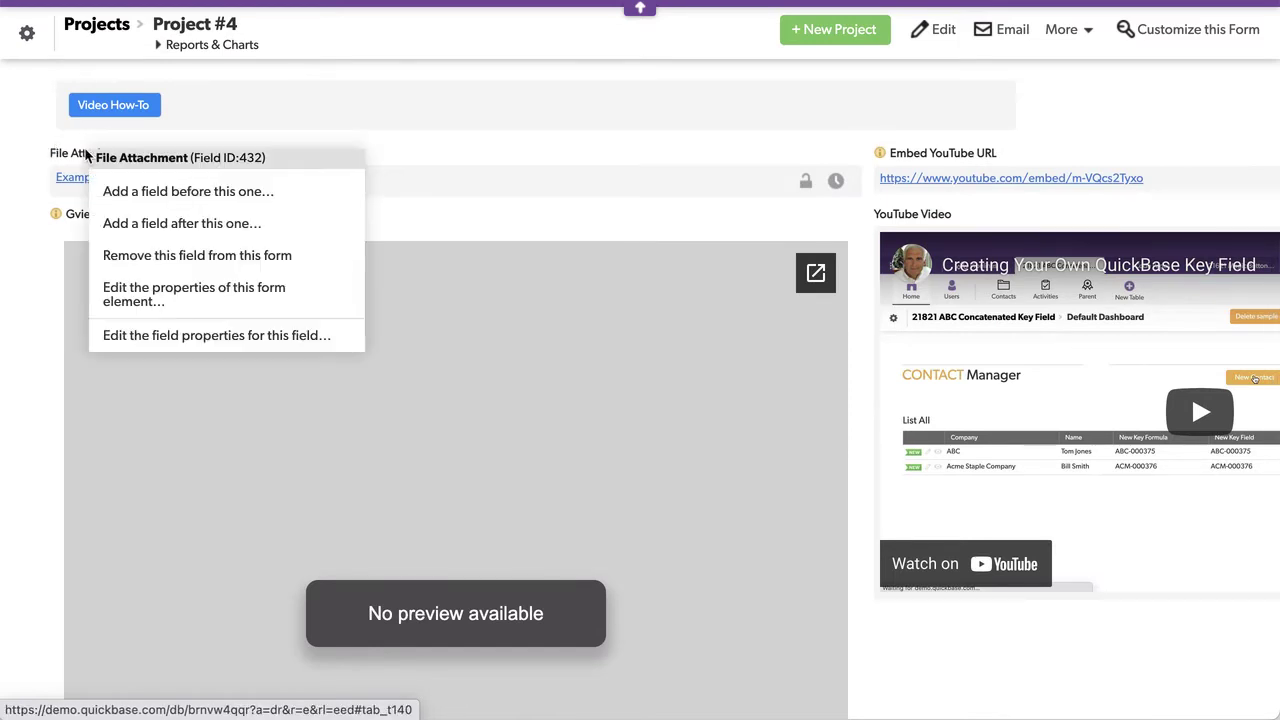
pyautogui.click(213, 345)
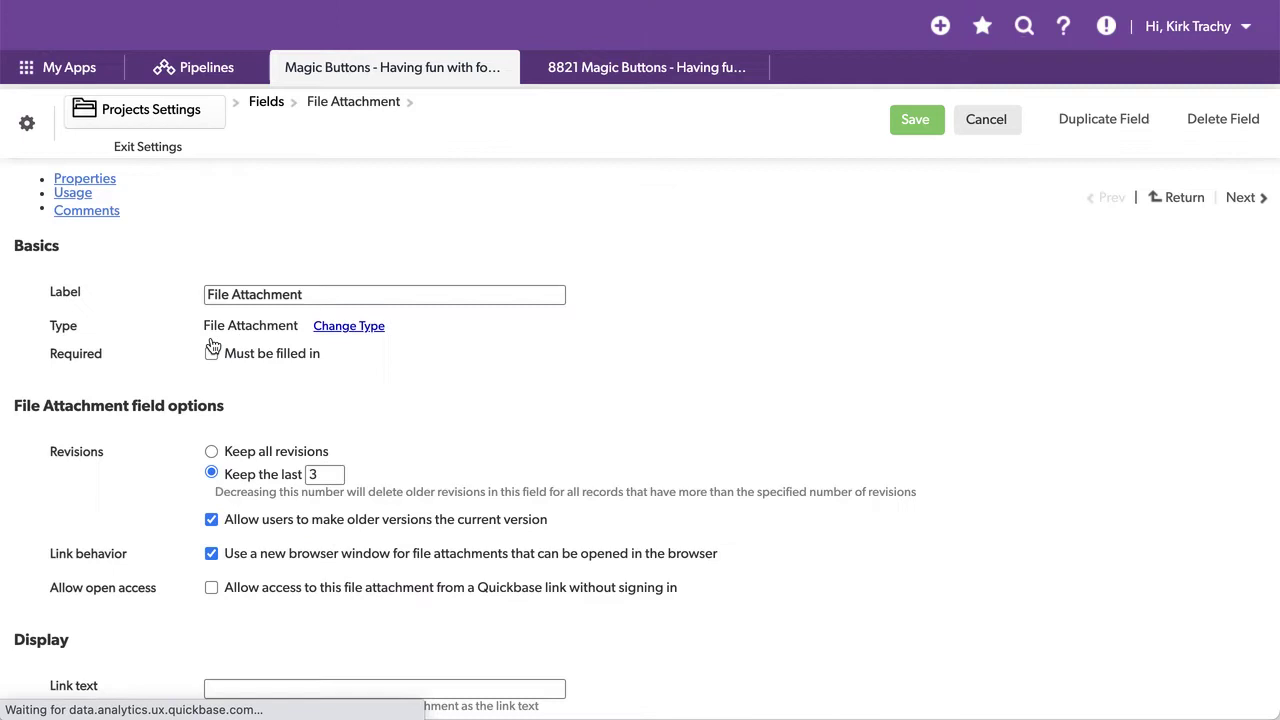
pyautogui.click(211, 630)
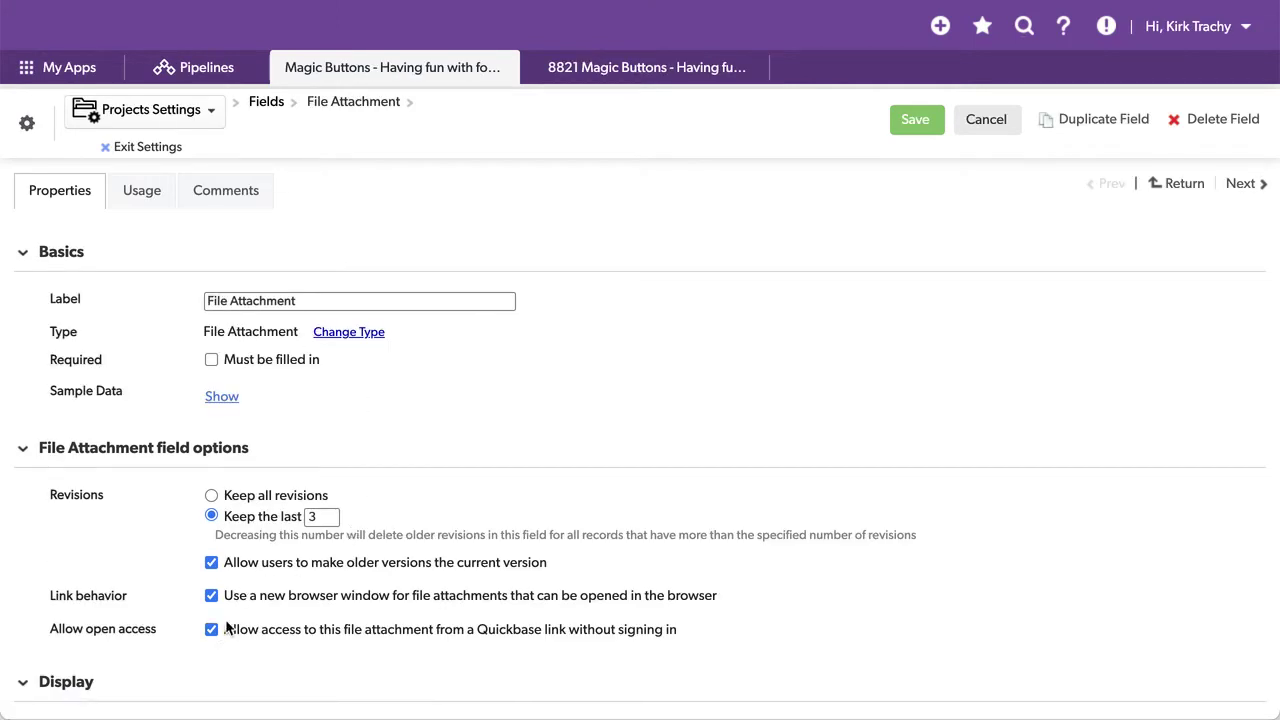
pyautogui.moveTo(82, 628); pyautogui.dragTo(166, 627)
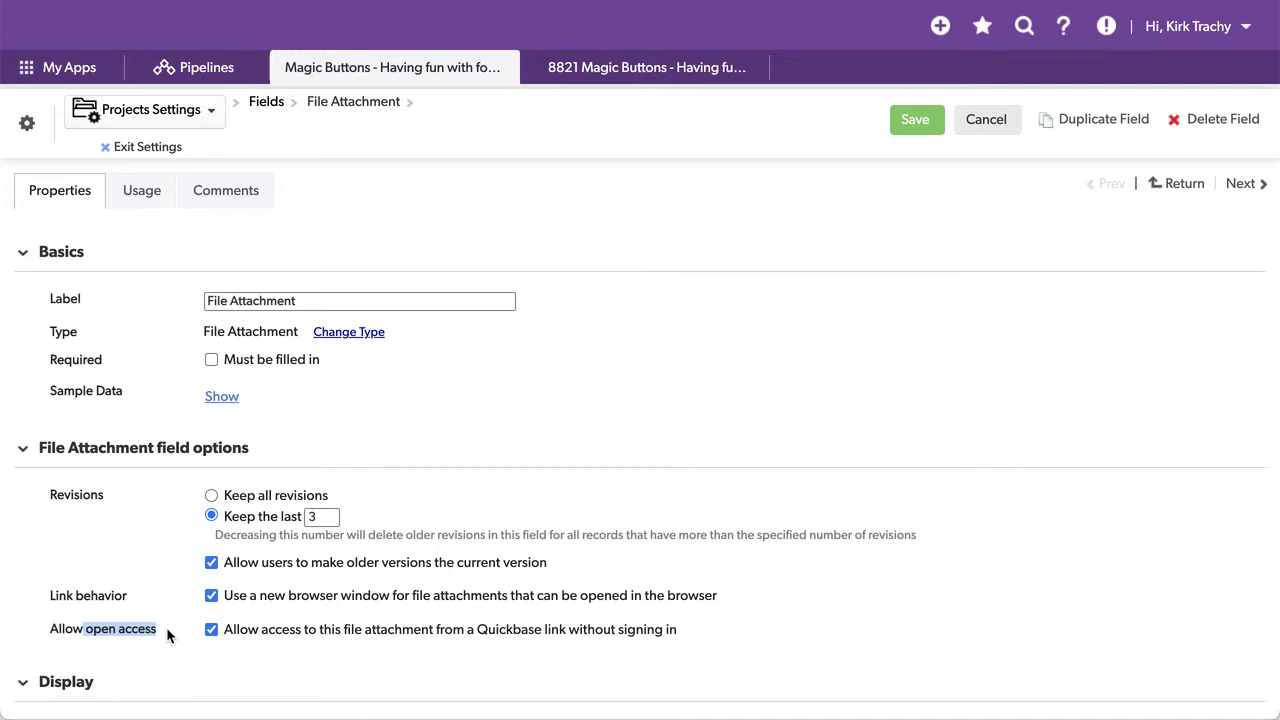
pyautogui.click(910, 125)
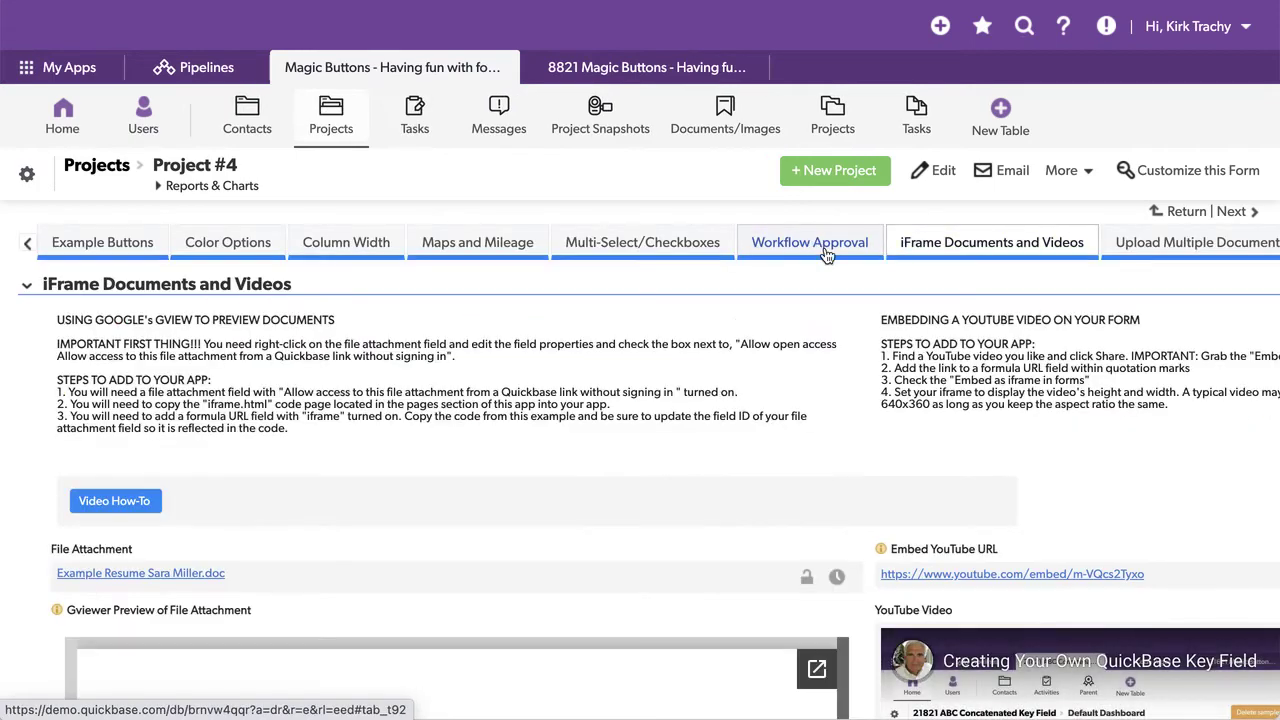
# - Reopen the iFrame Documents and Videos section, now previewing the resume beside the YouTube video
pyautogui.click(957, 244)
pyautogui.scroll(-2, 455, 455)
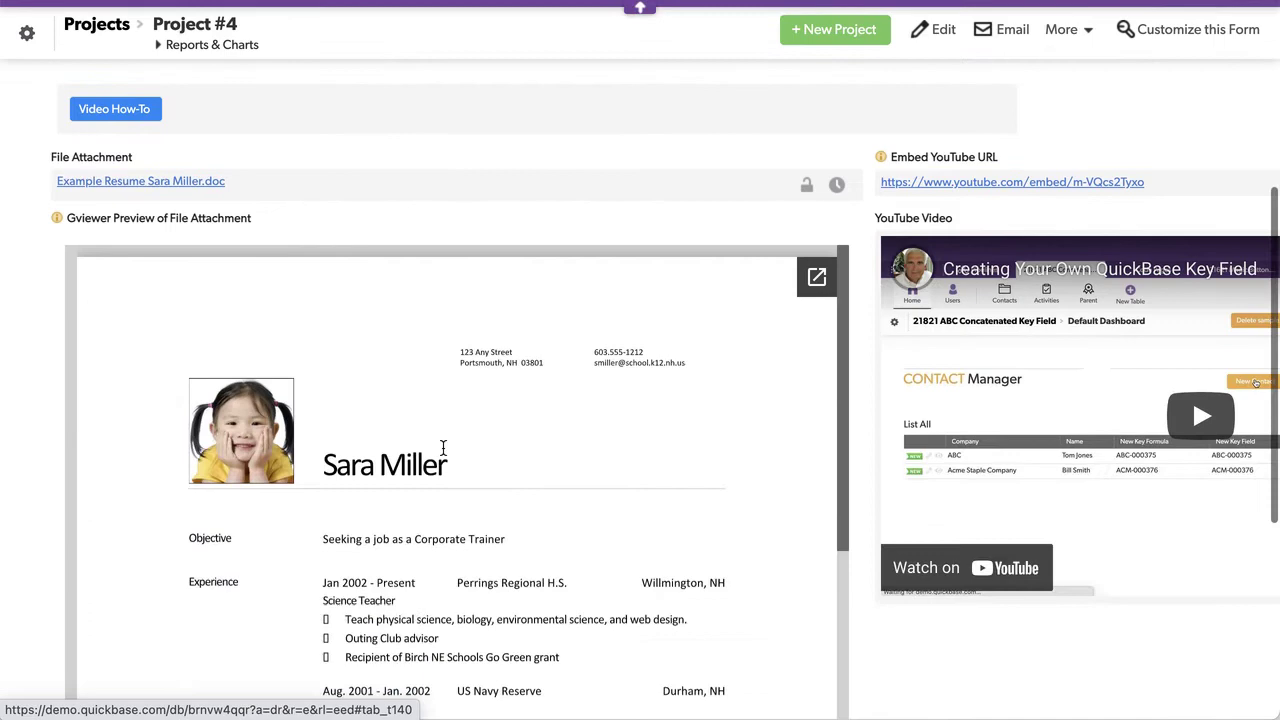
pyautogui.scroll(-3, 361, 490)
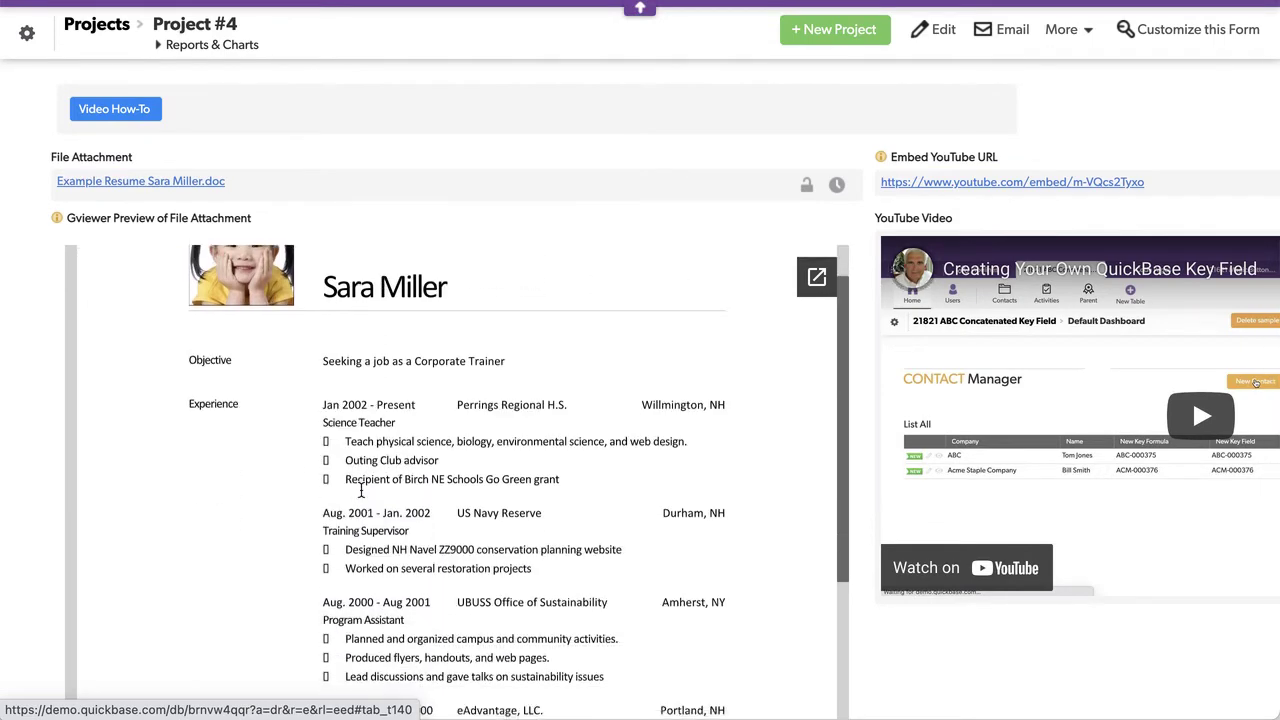
pyautogui.scroll(5, 361, 490)
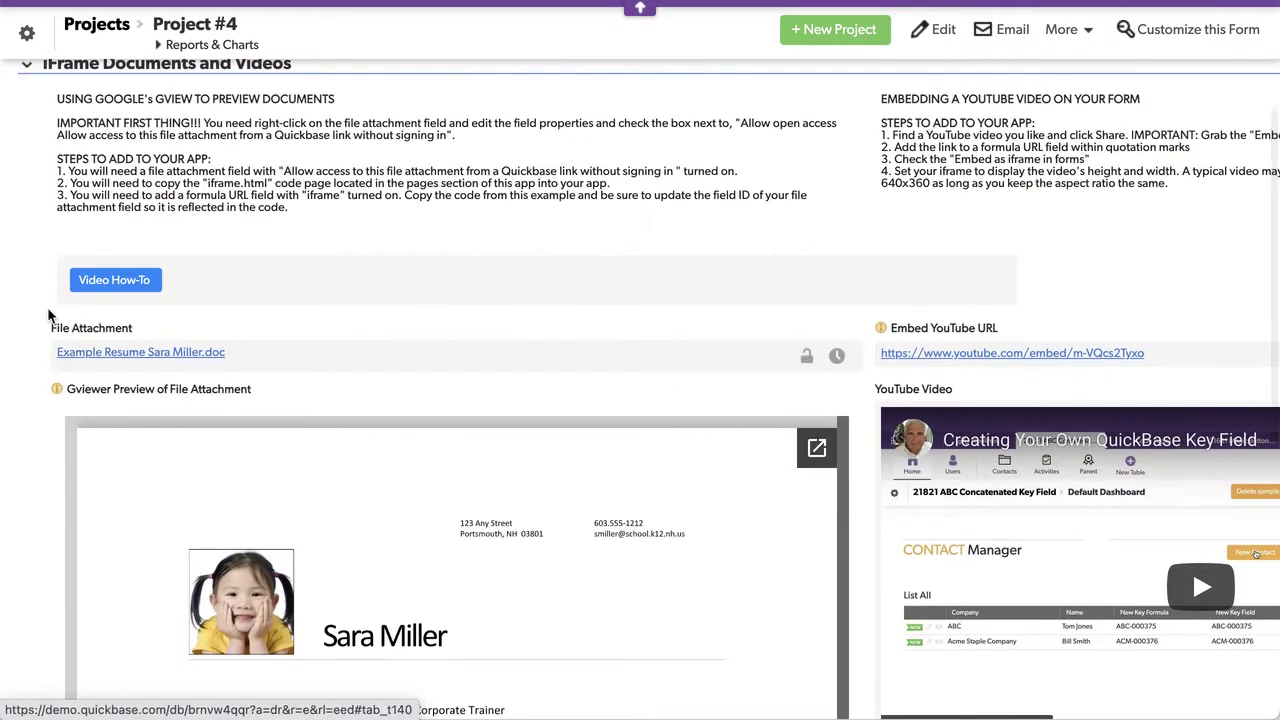
# - Point out the File Attachment and Embed YouTube URL fields, then start editing Project #4
pyautogui.moveTo(52, 328); pyautogui.dragTo(124, 330)
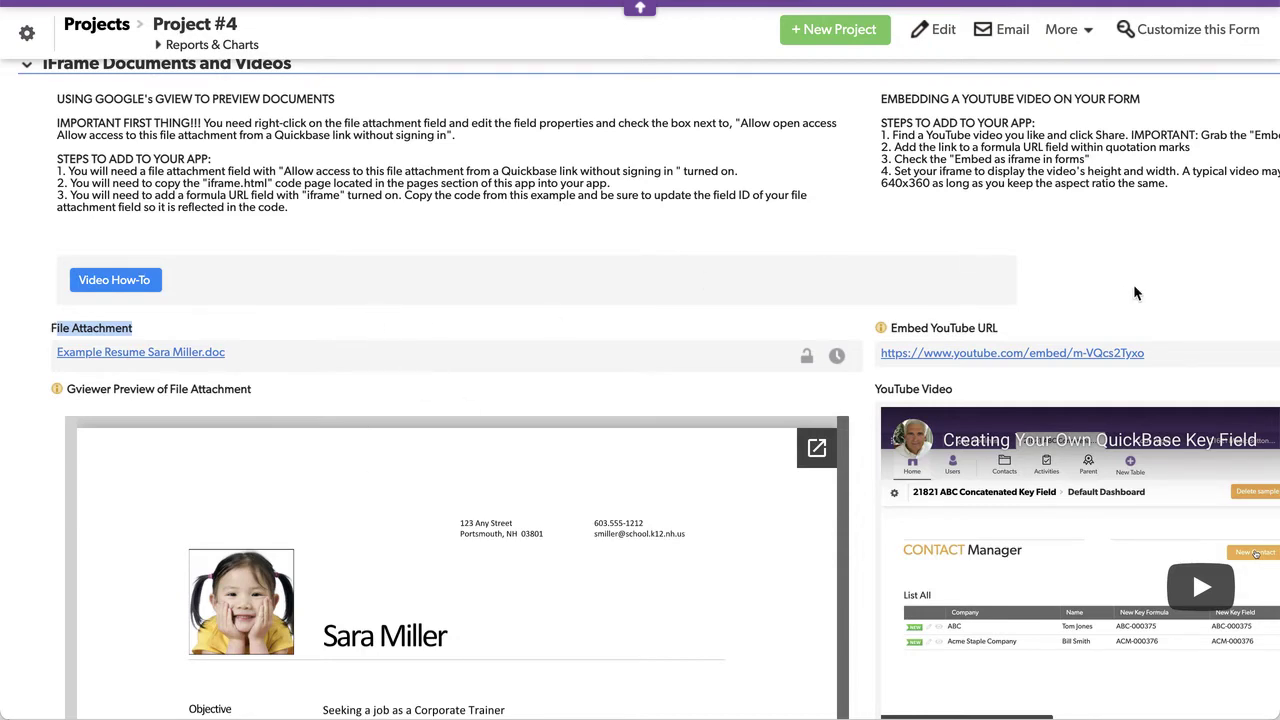
pyautogui.hscroll(5, 1134, 284)
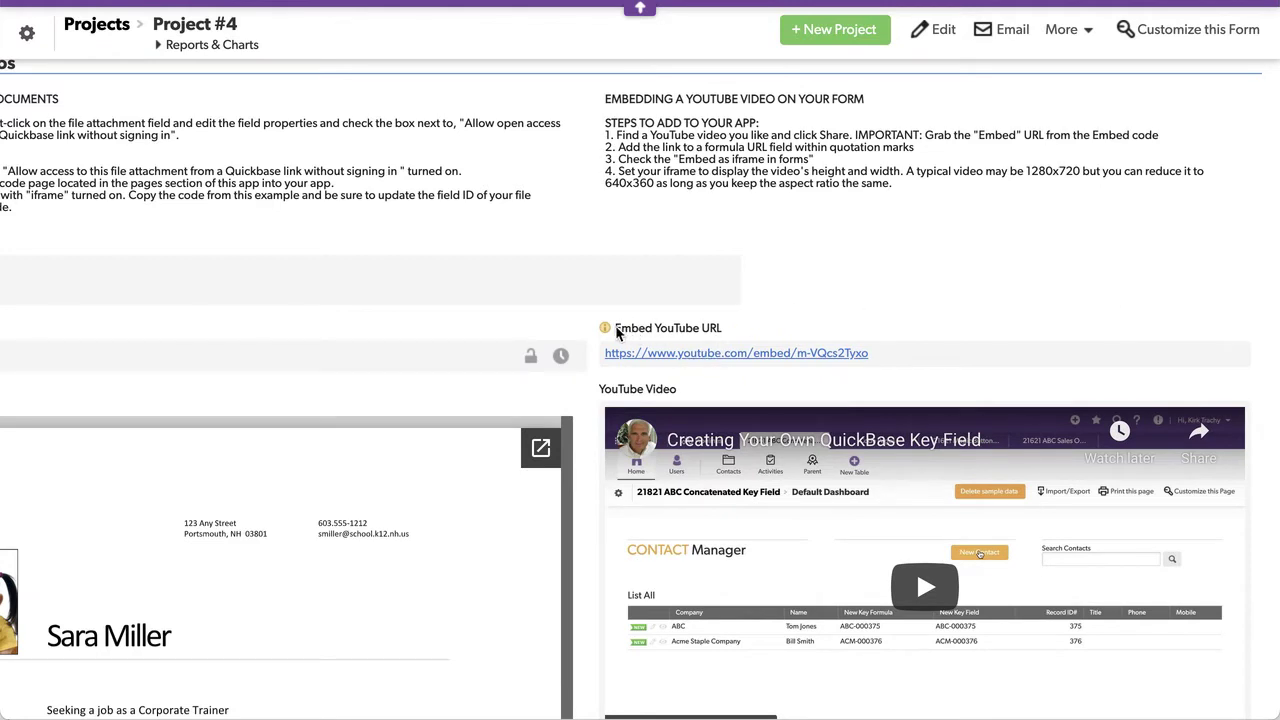
pyautogui.moveTo(613, 330); pyautogui.dragTo(722, 328)
pyautogui.click(944, 30)
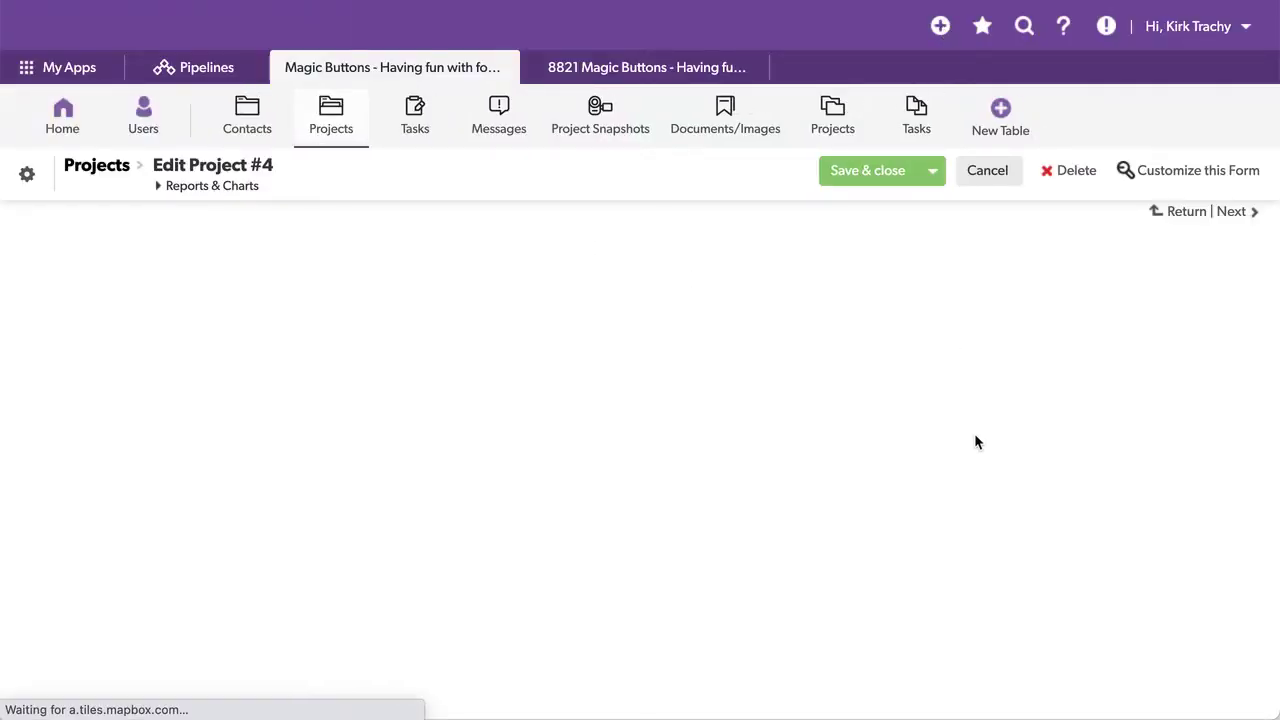
# - Highlight the 'embed' portion of the Embed YouTube URL value in the edit form
pyautogui.scroll(-1, 905, 483)
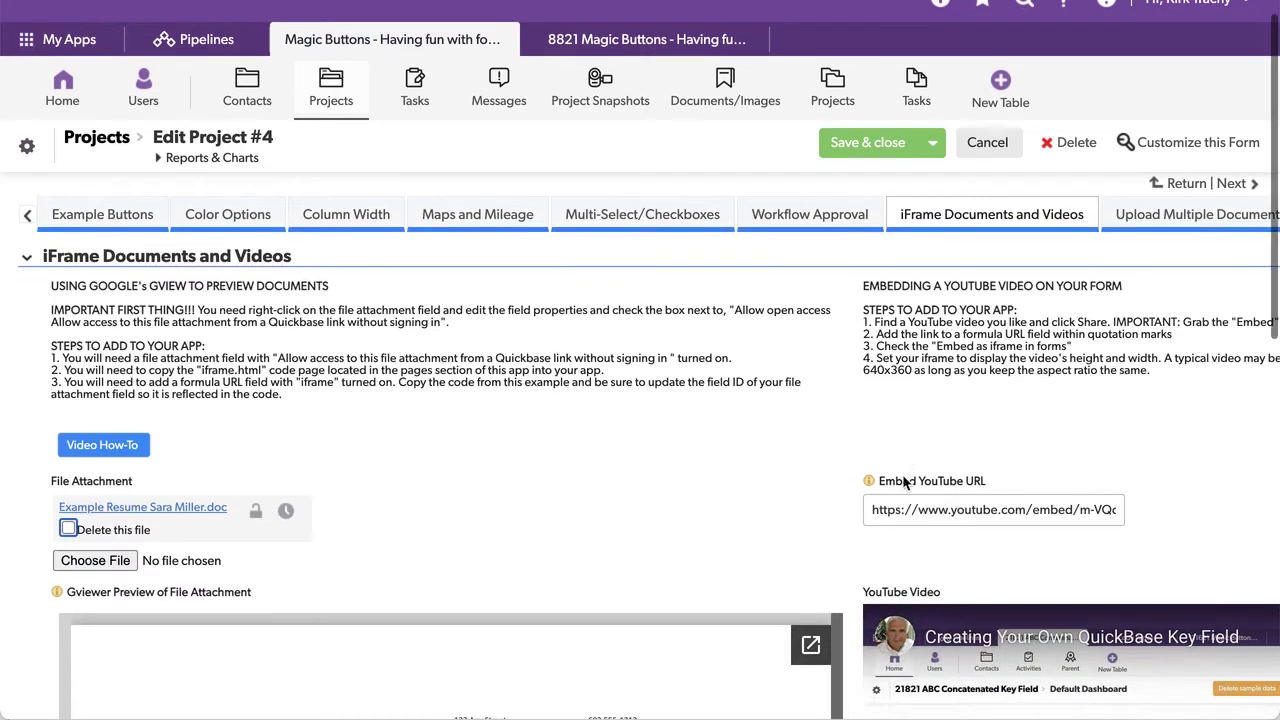
pyautogui.click(951, 473)
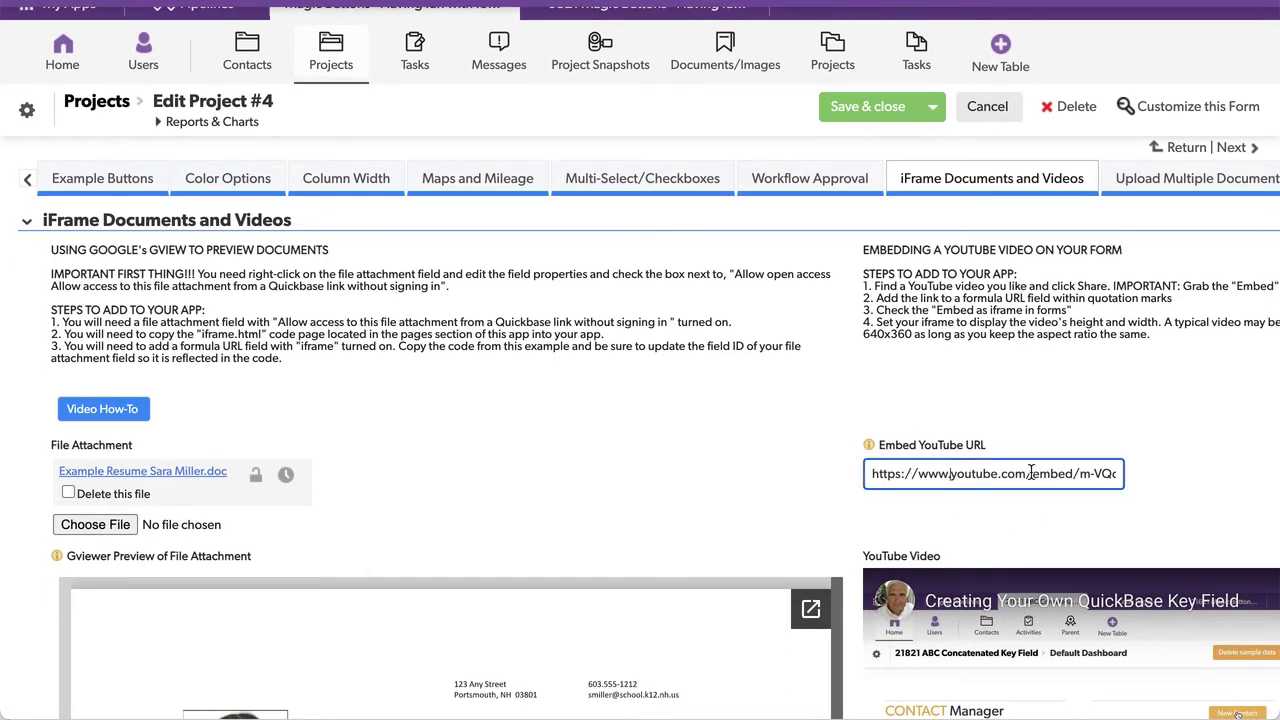
pyautogui.moveTo(1032, 473); pyautogui.dragTo(1073, 473)
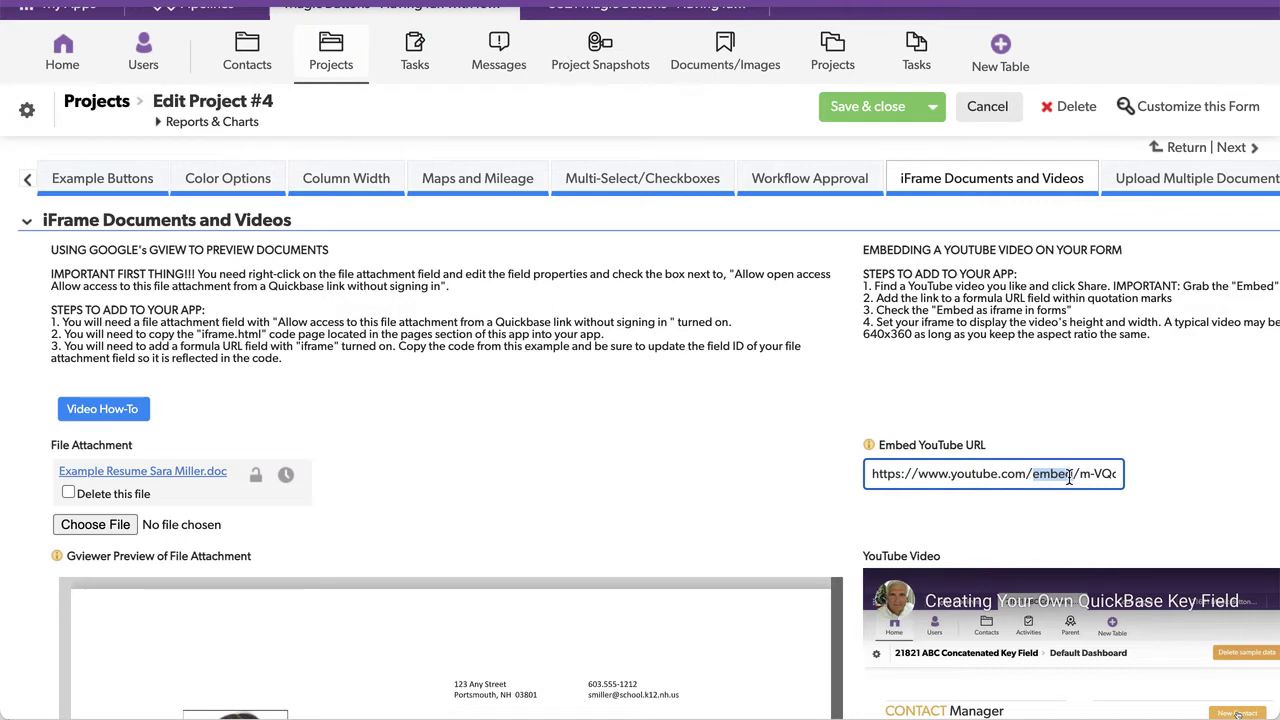
pyautogui.scroll(-3, 1013, 497)
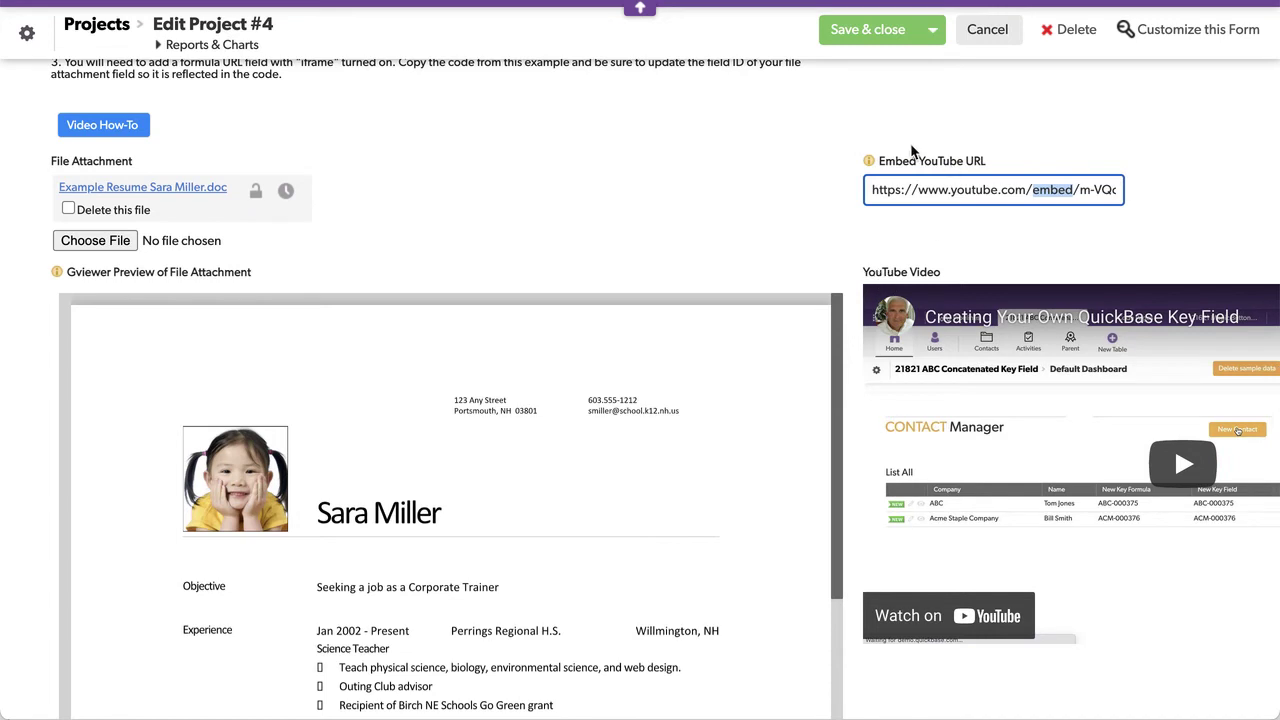
pyautogui.click(881, 281)
# - Review the YouTube Video field's [Embed YouTube URL] formula and iframe settings, then cancel unchanged
pyautogui.click(1042, 471)
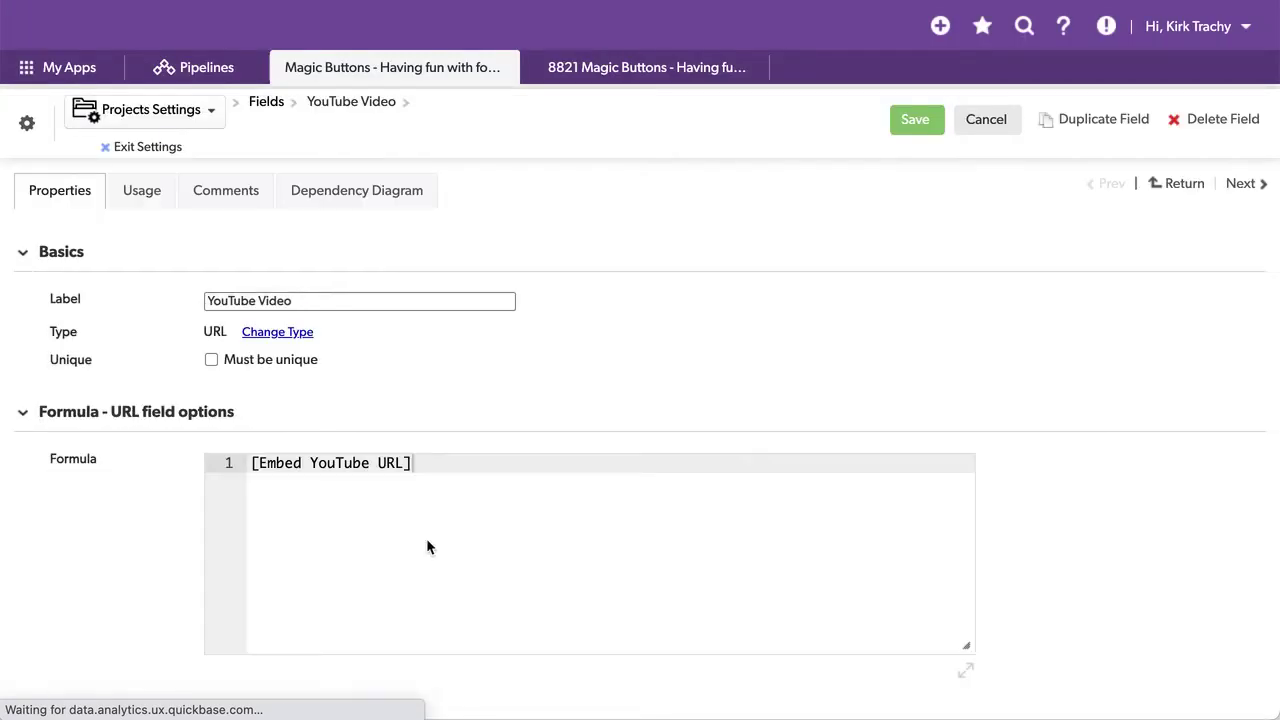
pyautogui.scroll(-3, 499, 372)
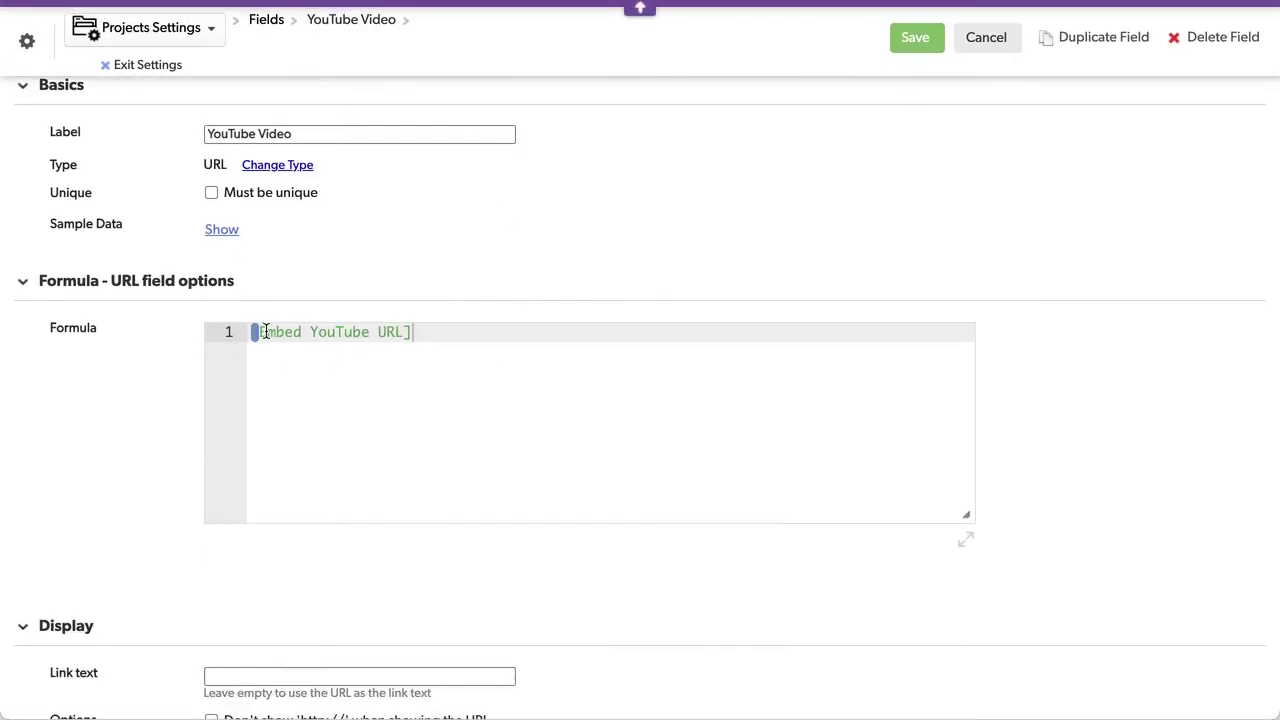
pyautogui.click(265, 332)
pyautogui.moveTo(249, 332); pyautogui.dragTo(455, 334)
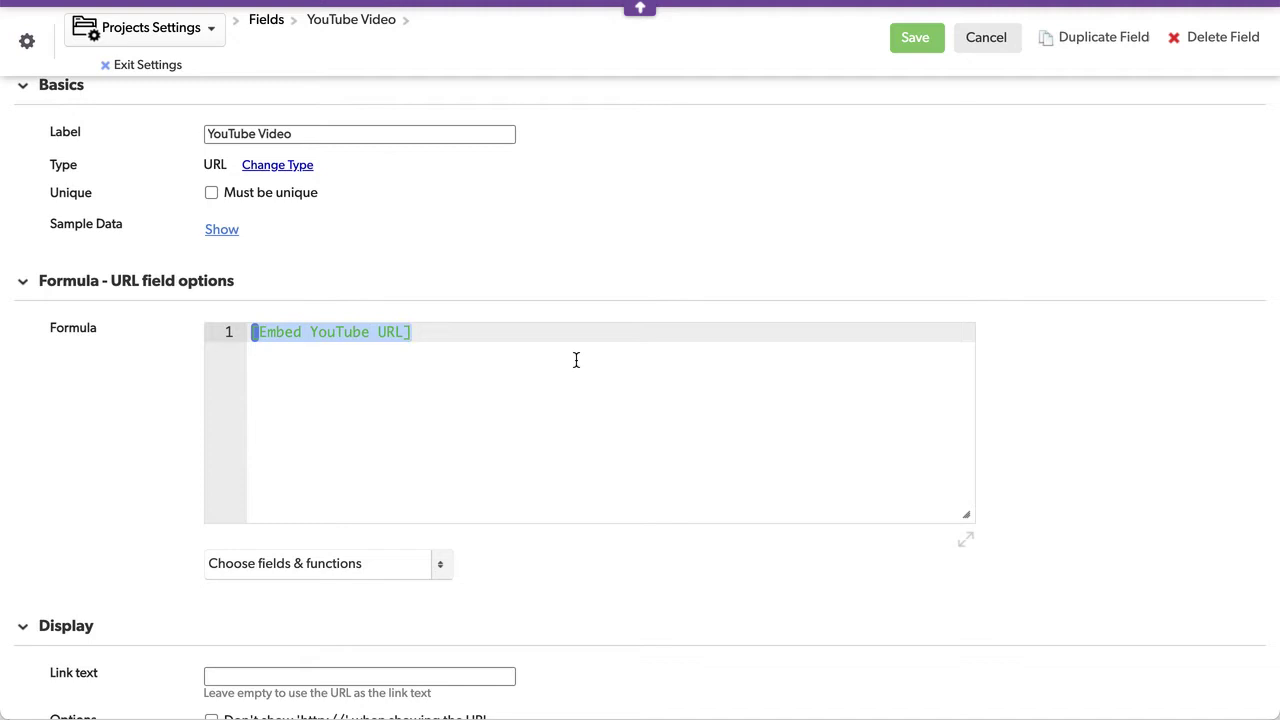
pyautogui.scroll(-3, 503, 391)
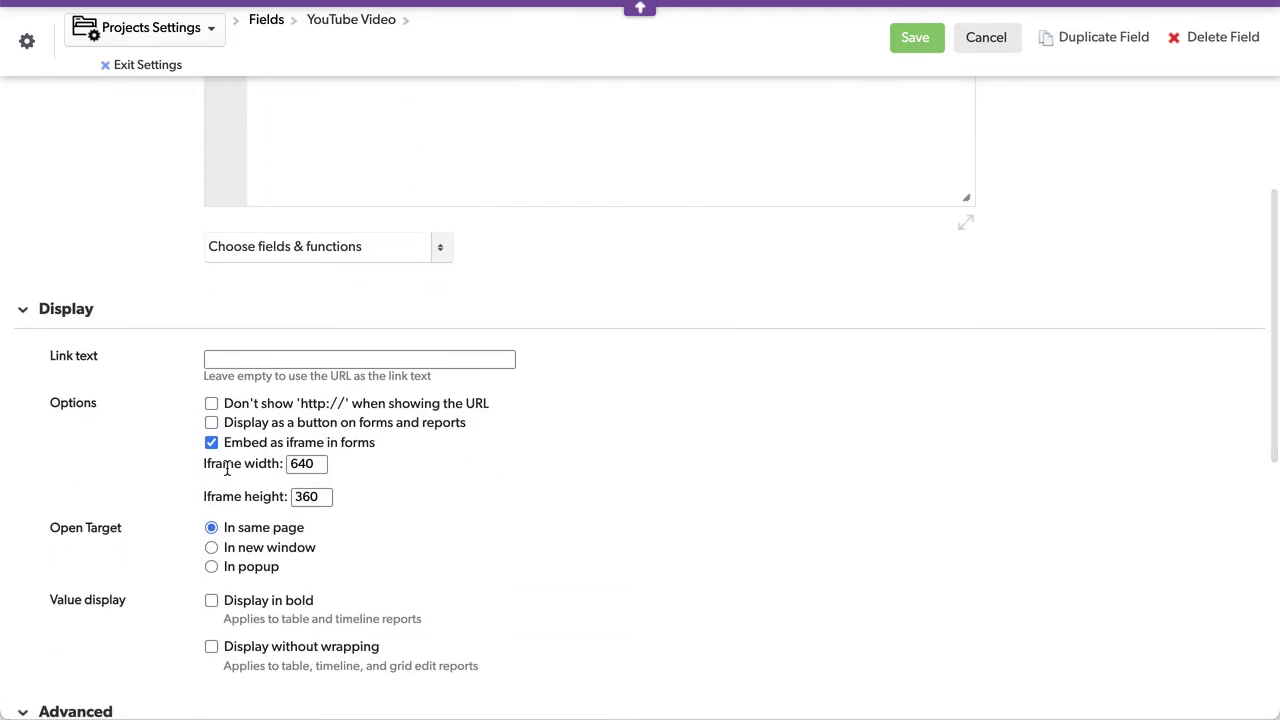
pyautogui.moveTo(224, 442); pyautogui.dragTo(393, 443)
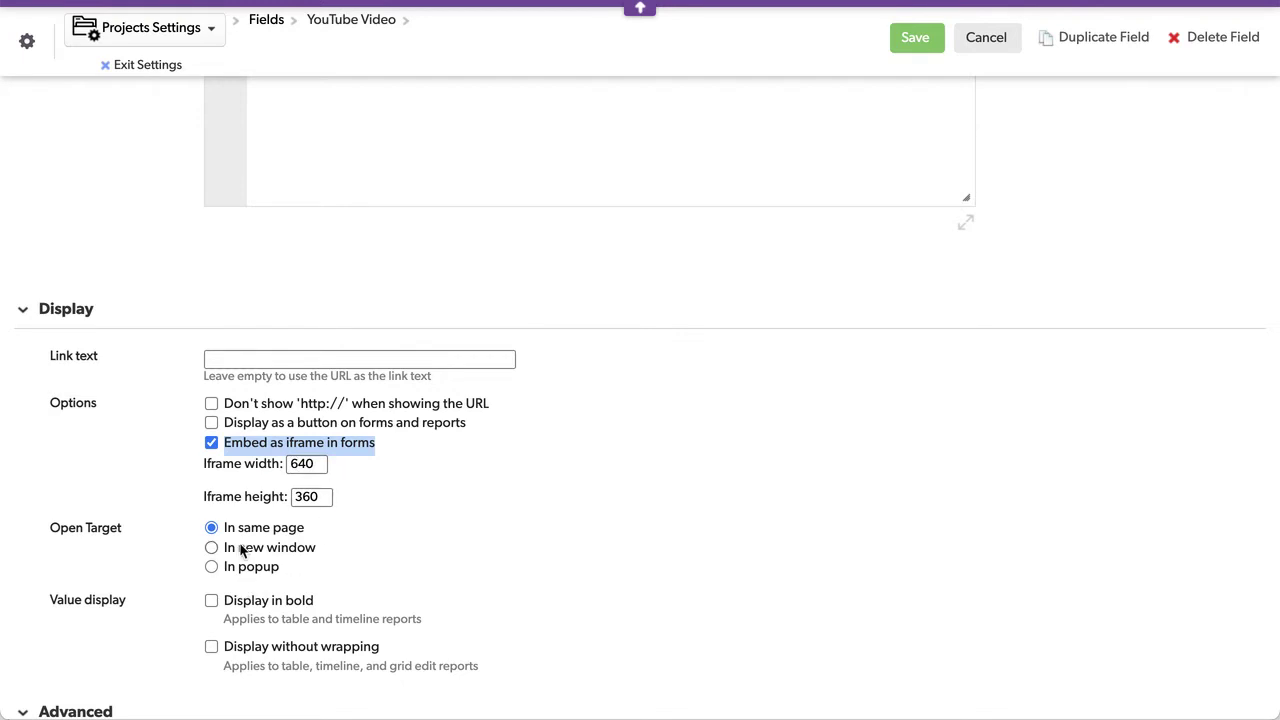
pyautogui.moveTo(212, 527); pyautogui.dragTo(305, 539)
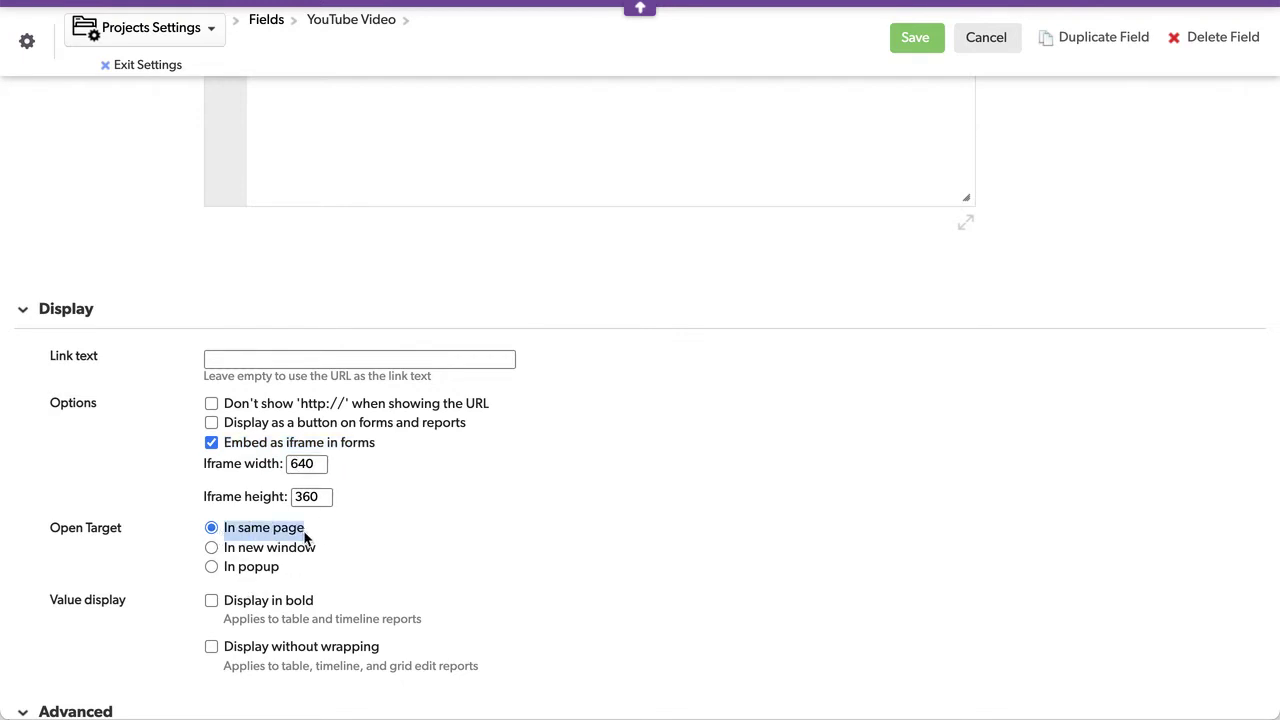
pyautogui.click(986, 40)
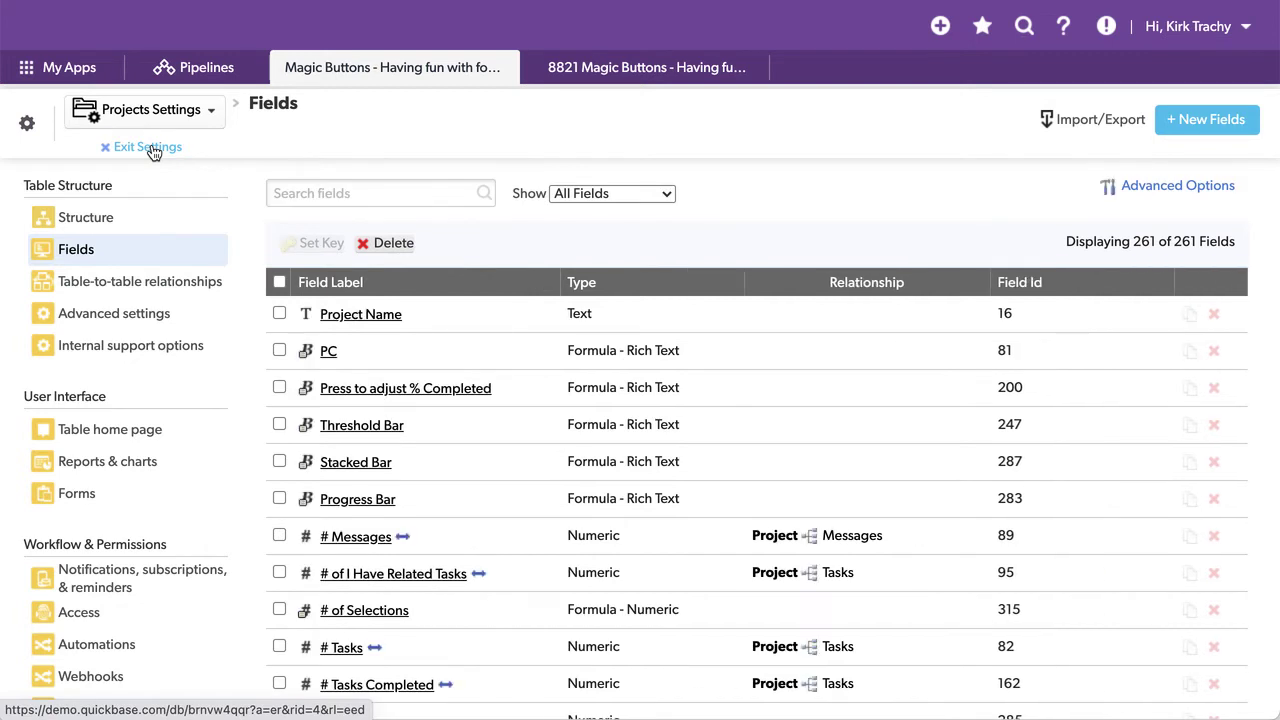
# - Return to Project #4's edit form, scroll through it, and advance to Project #1
pyautogui.click(150, 148)
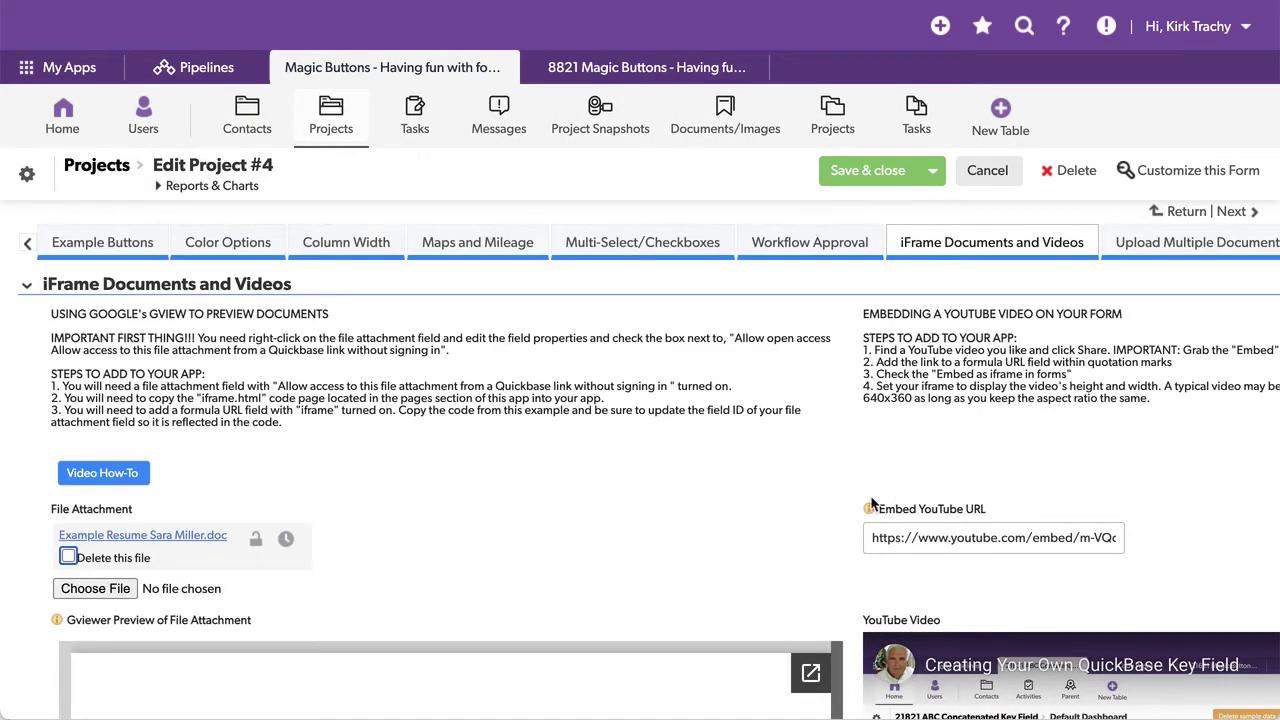
pyautogui.scroll(-2, 588, 509)
pyautogui.scroll(-6, 588, 509)
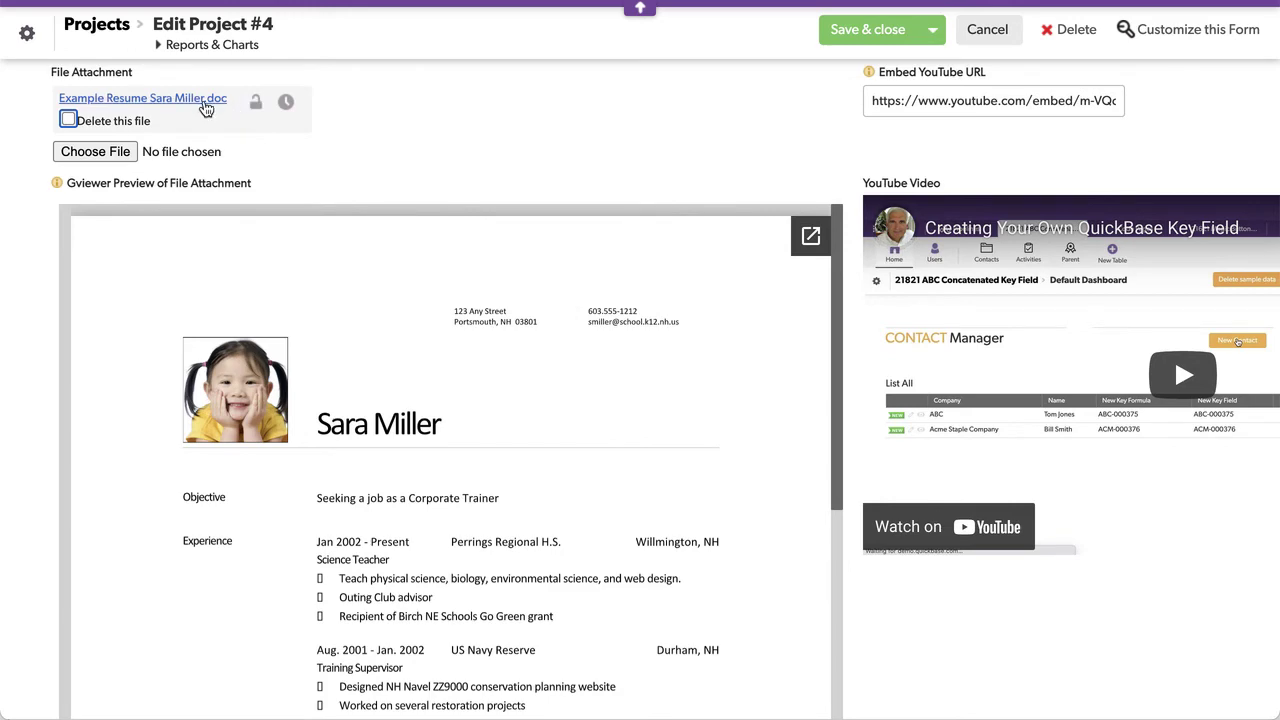
pyautogui.scroll(8, 499, 122)
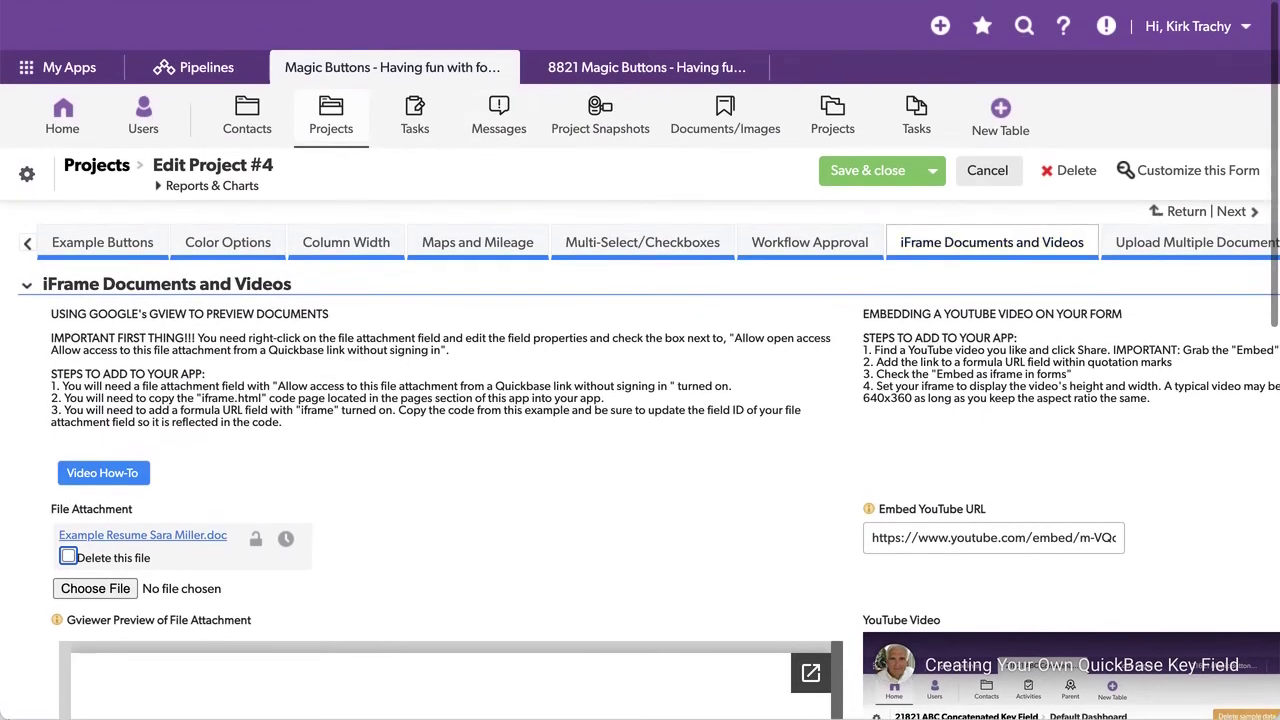
pyautogui.click(1244, 212)
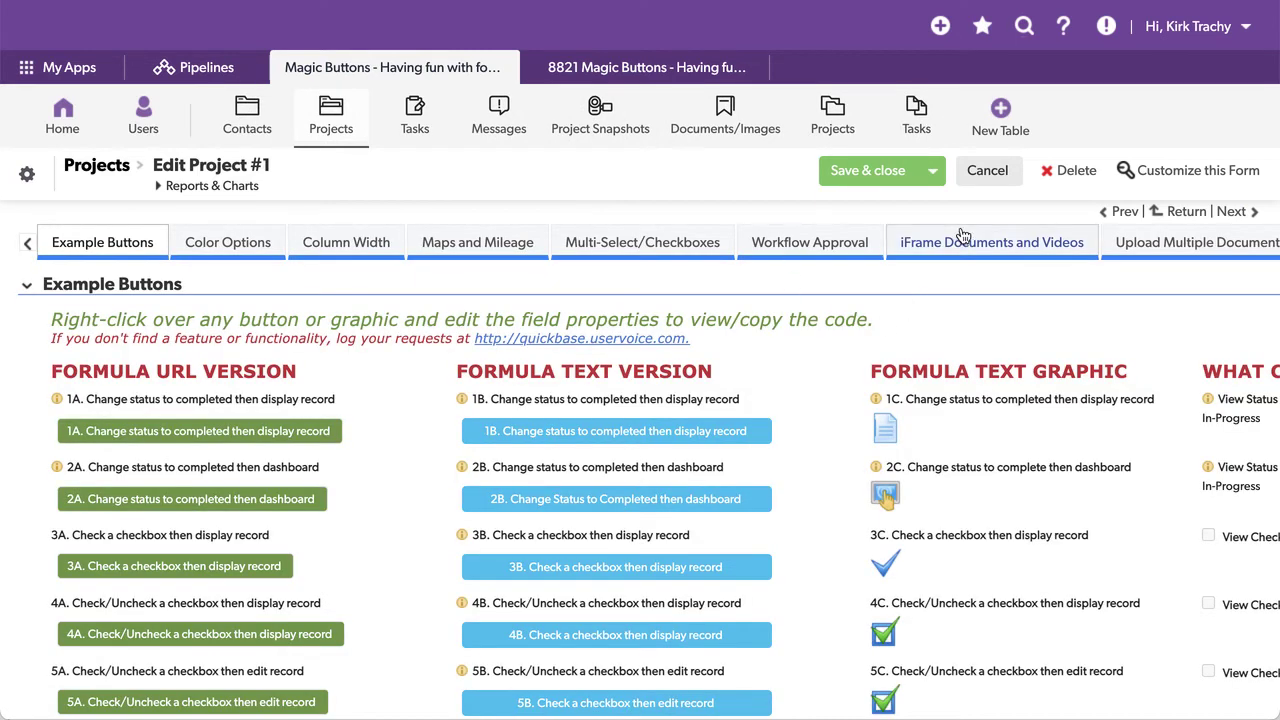
# - Show Project #1's iFrame Documents and Videos section and briefly open the File Attachment field options
pyautogui.click(965, 238)
pyautogui.scroll(-5, 413, 531)
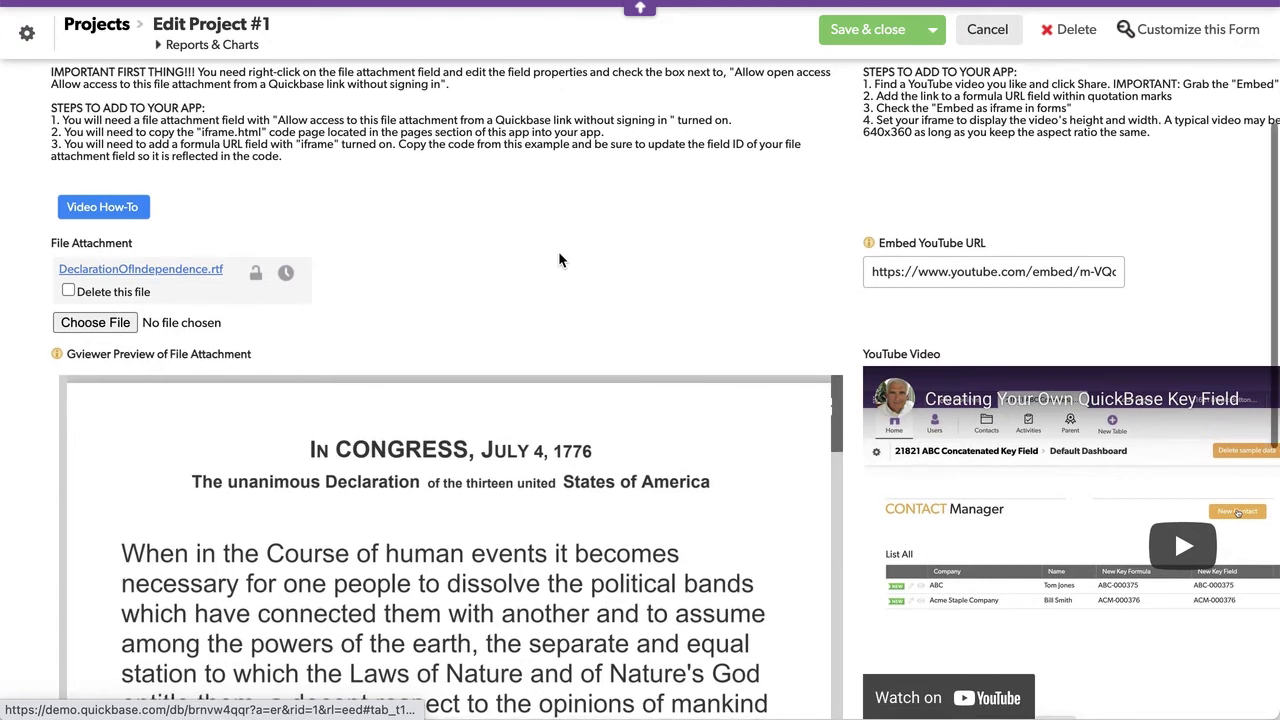
pyautogui.scroll(-1, 558, 260)
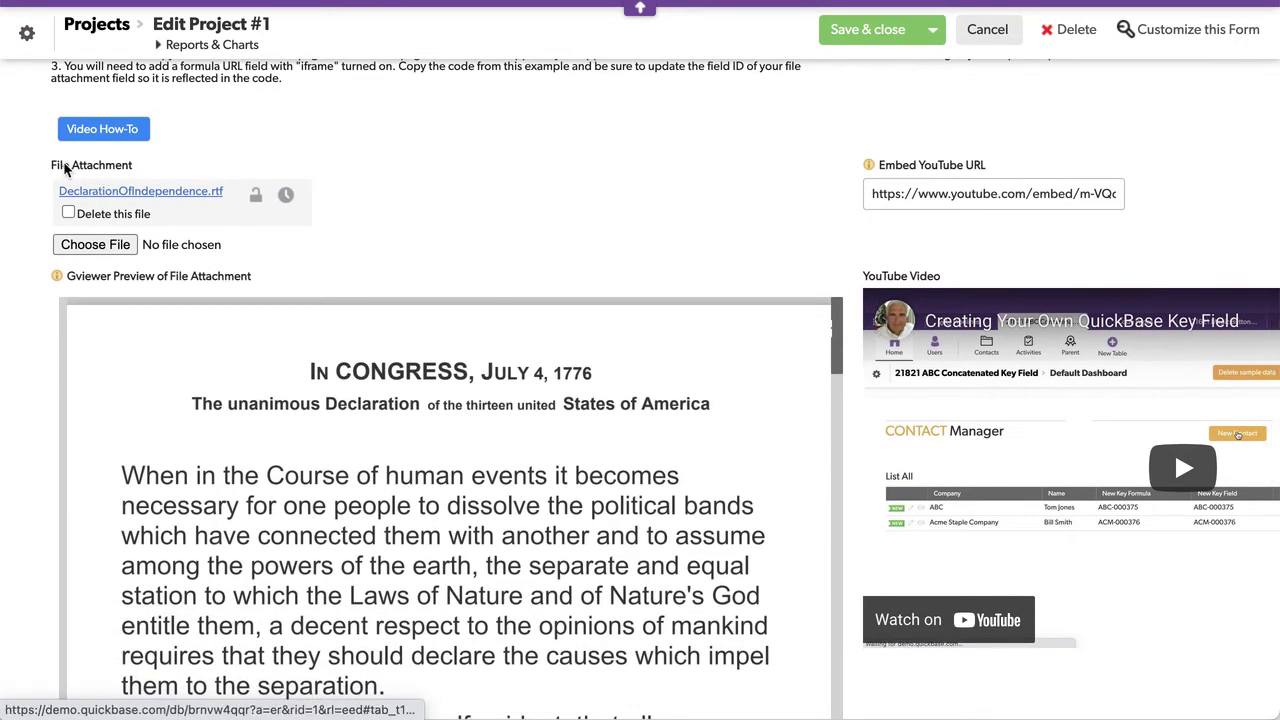
pyautogui.moveTo(53, 166); pyautogui.dragTo(130, 170)
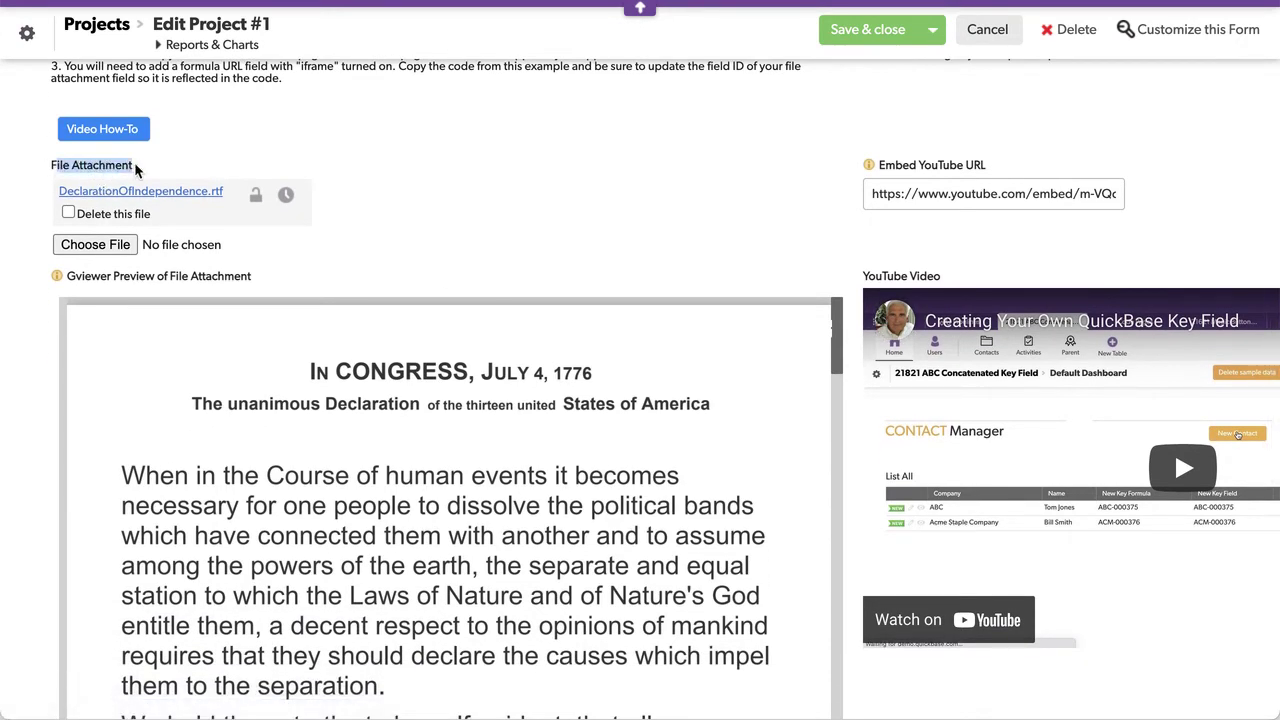
pyautogui.rightClick(79, 170)
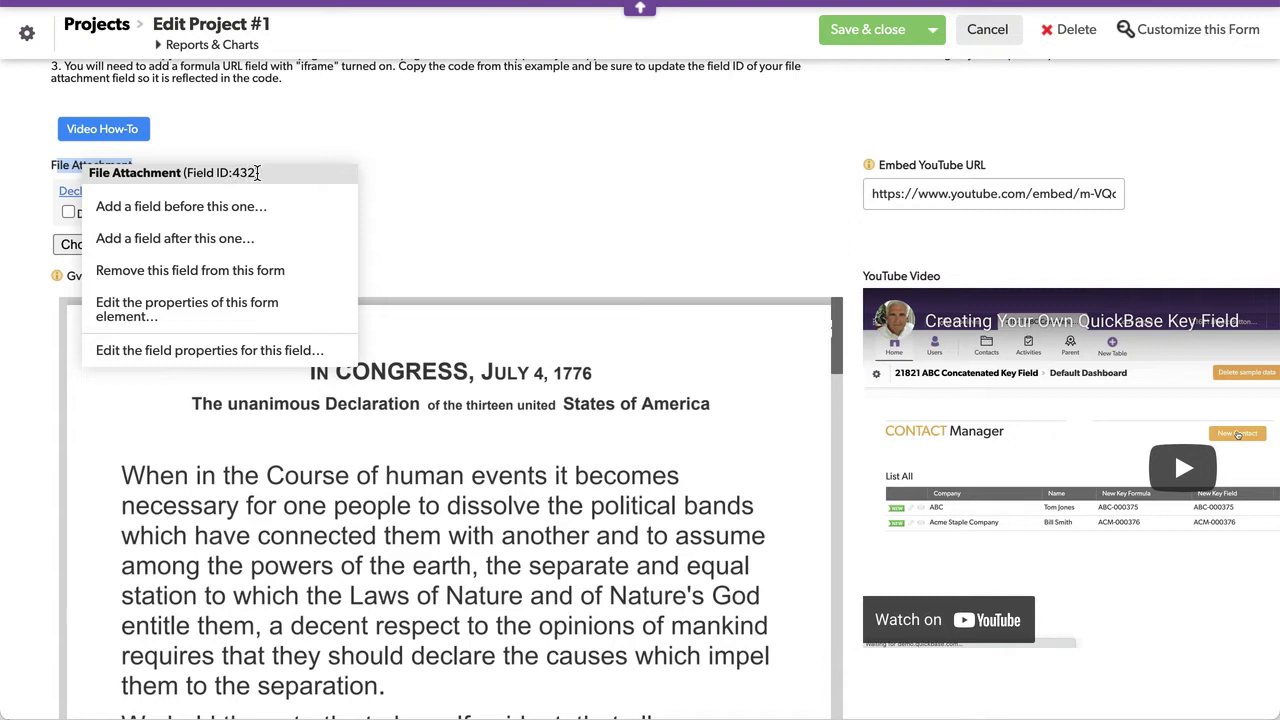
pyautogui.click(467, 180)
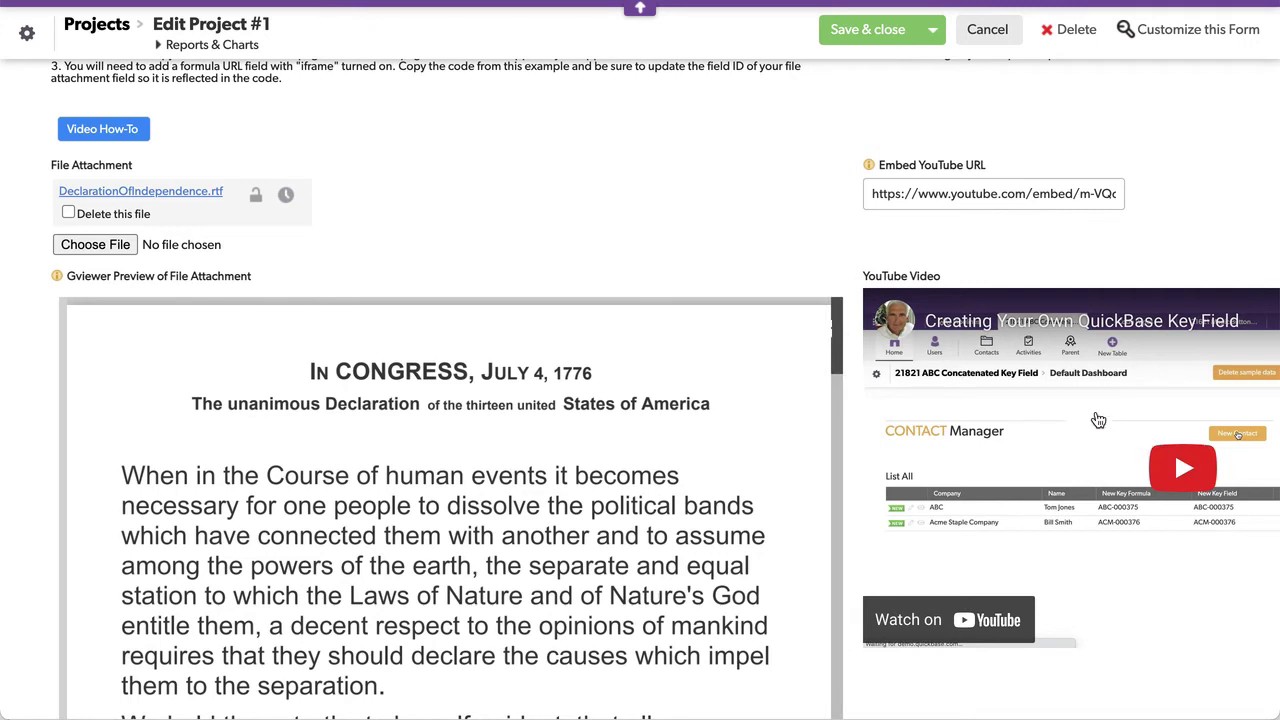
# - Open the Gviewer Preview field's properties and examine its iframe.html URL formula with fileattachmentfid 432
pyautogui.rightClick(108, 272)
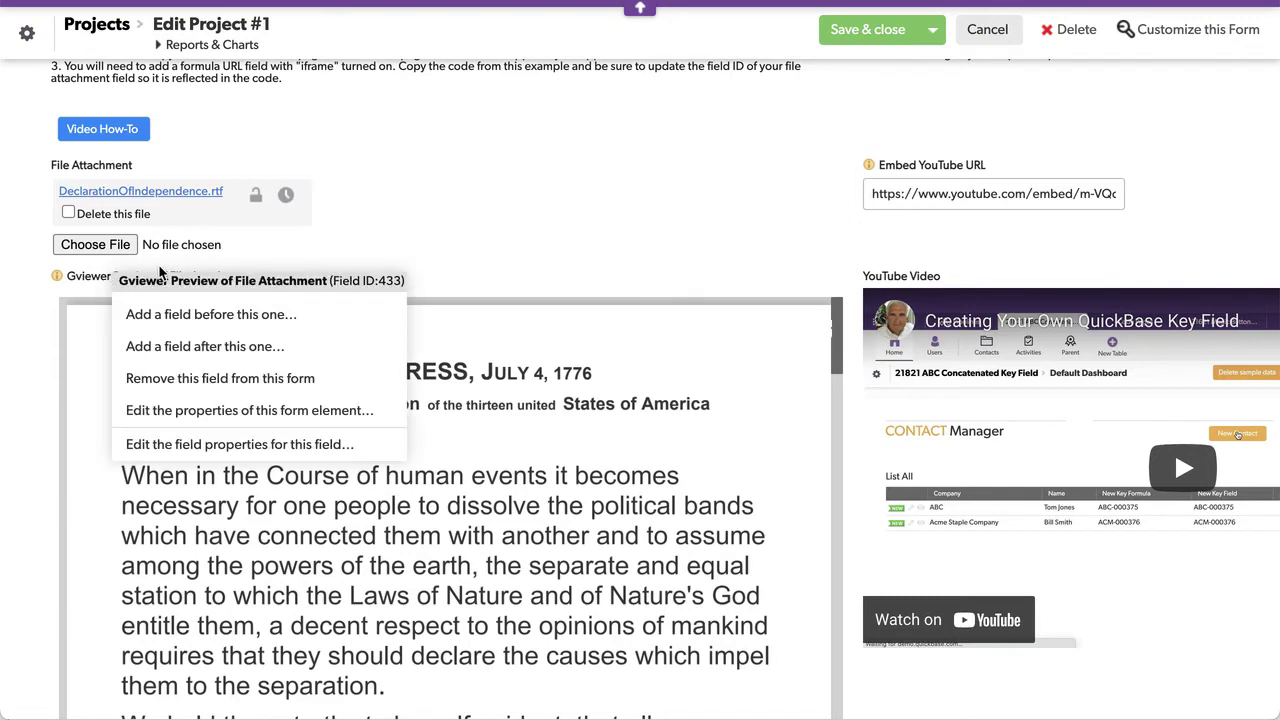
pyautogui.click(239, 450)
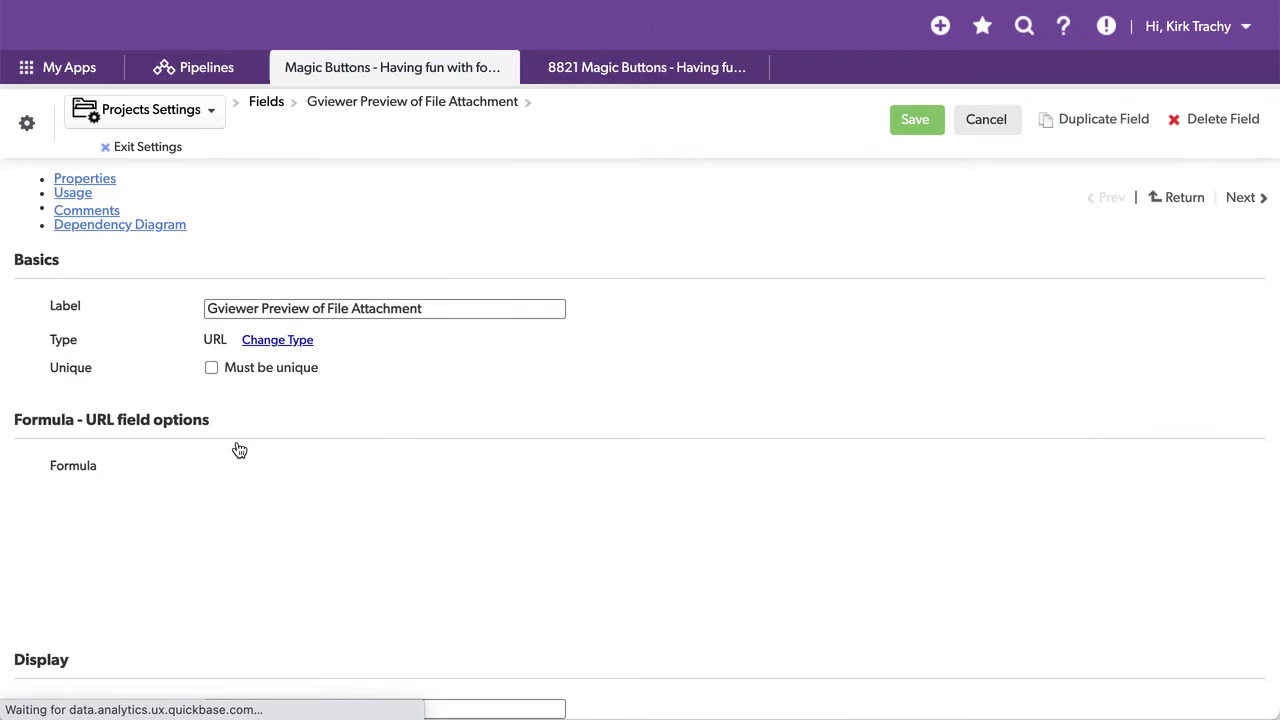
pyautogui.scroll(-4, 371, 429)
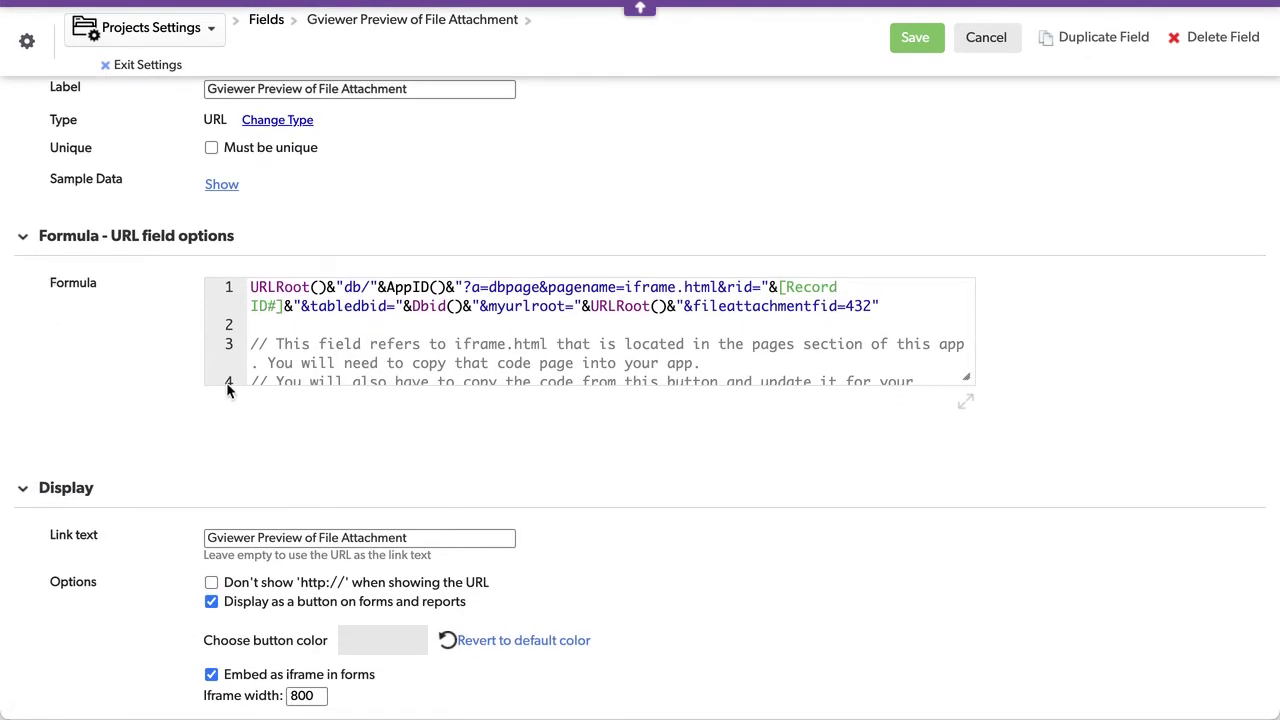
pyautogui.moveTo(250, 290); pyautogui.dragTo(897, 311)
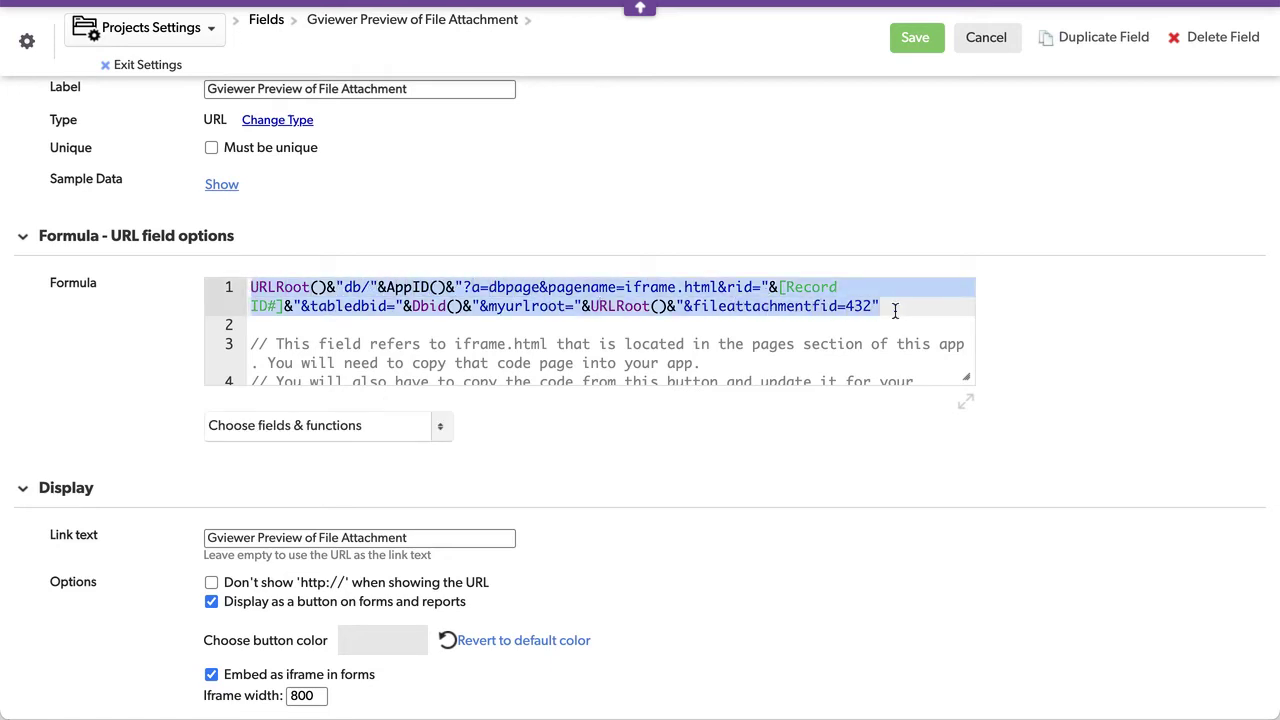
pyautogui.click(847, 308)
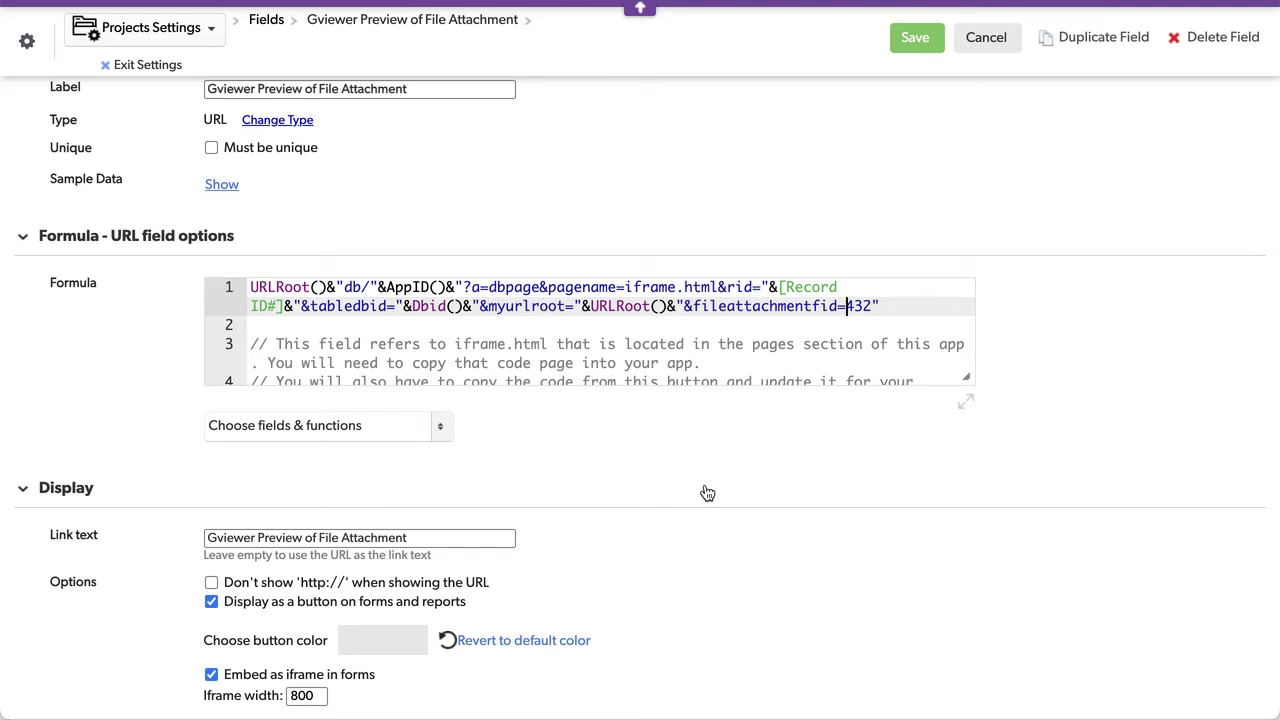
# - Review the field's 800×800 iframe width and height and its display-as-button option
pyautogui.scroll(-3, 707, 494)
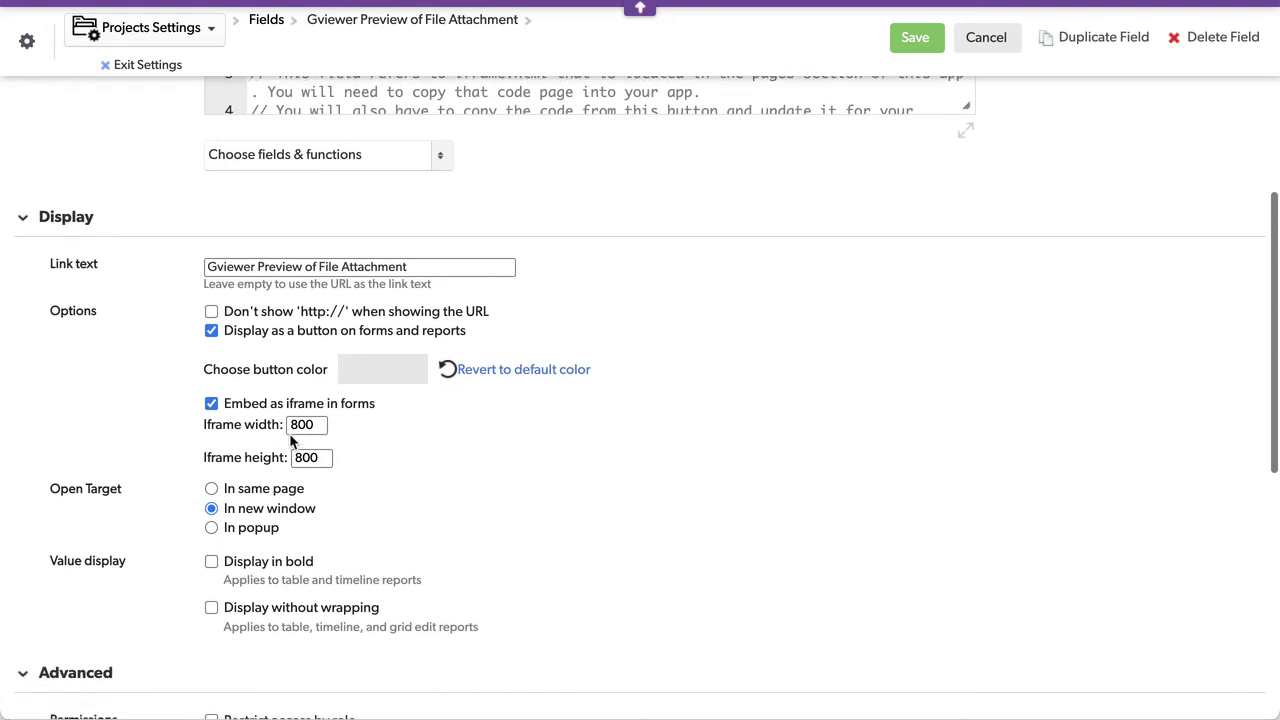
pyautogui.doubleClick(293, 425)
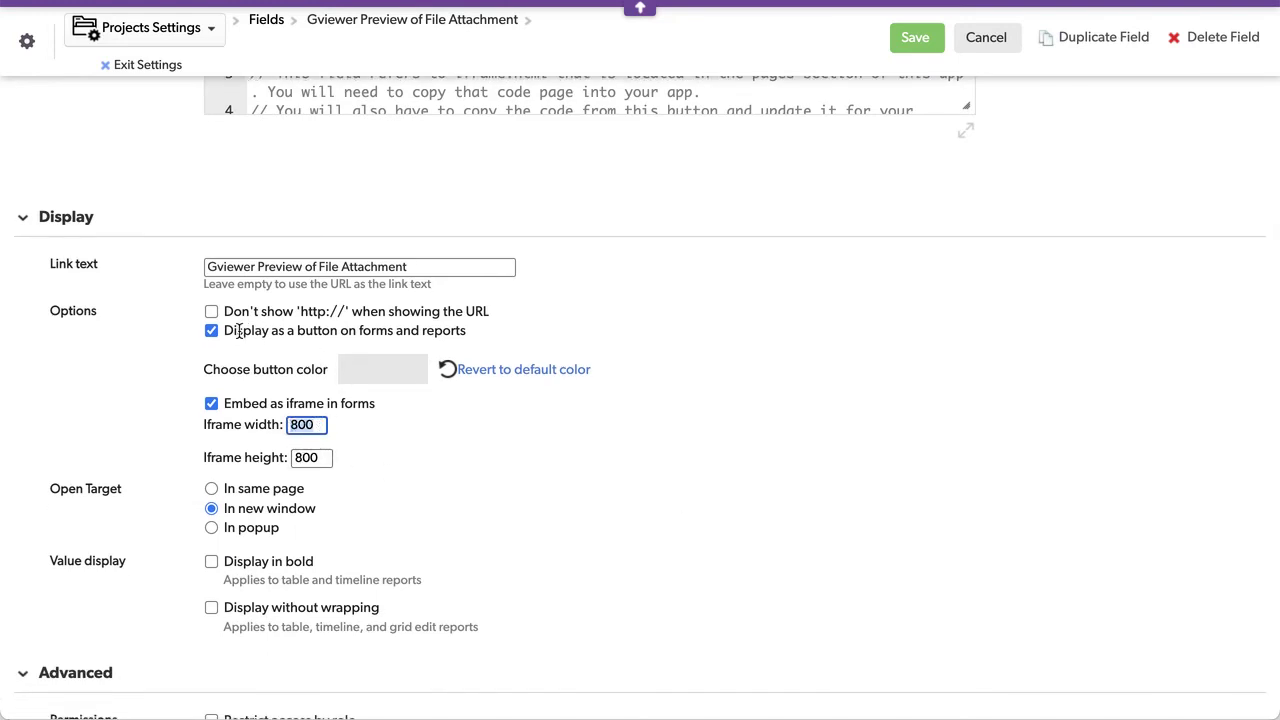
pyautogui.moveTo(237, 332); pyautogui.dragTo(343, 334)
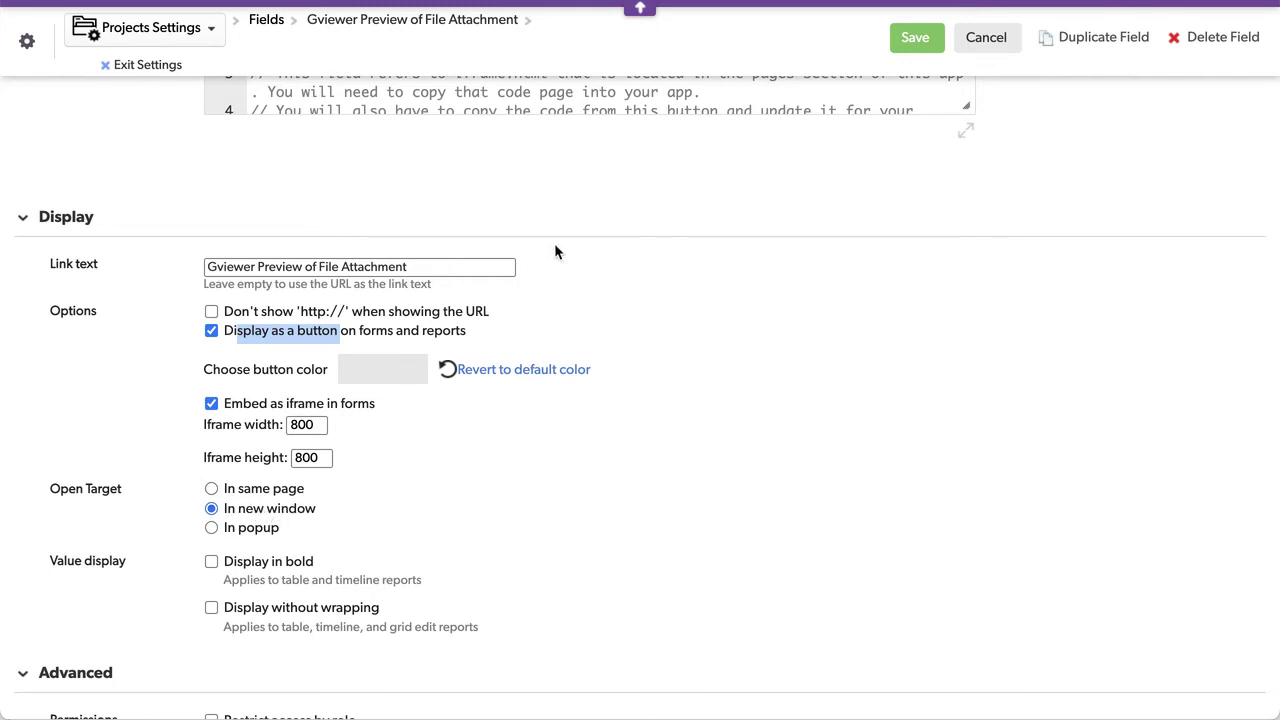
pyautogui.scroll(3, 556, 251)
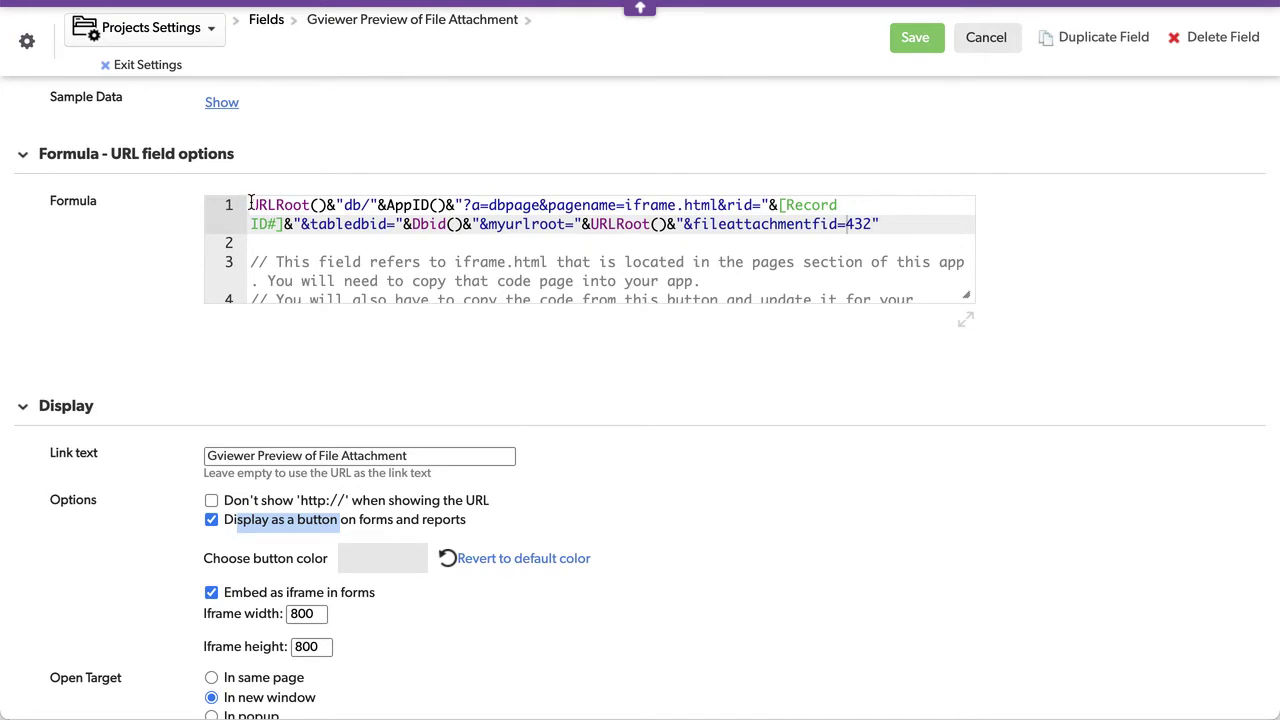
pyautogui.moveTo(250, 204); pyautogui.dragTo(326, 204)
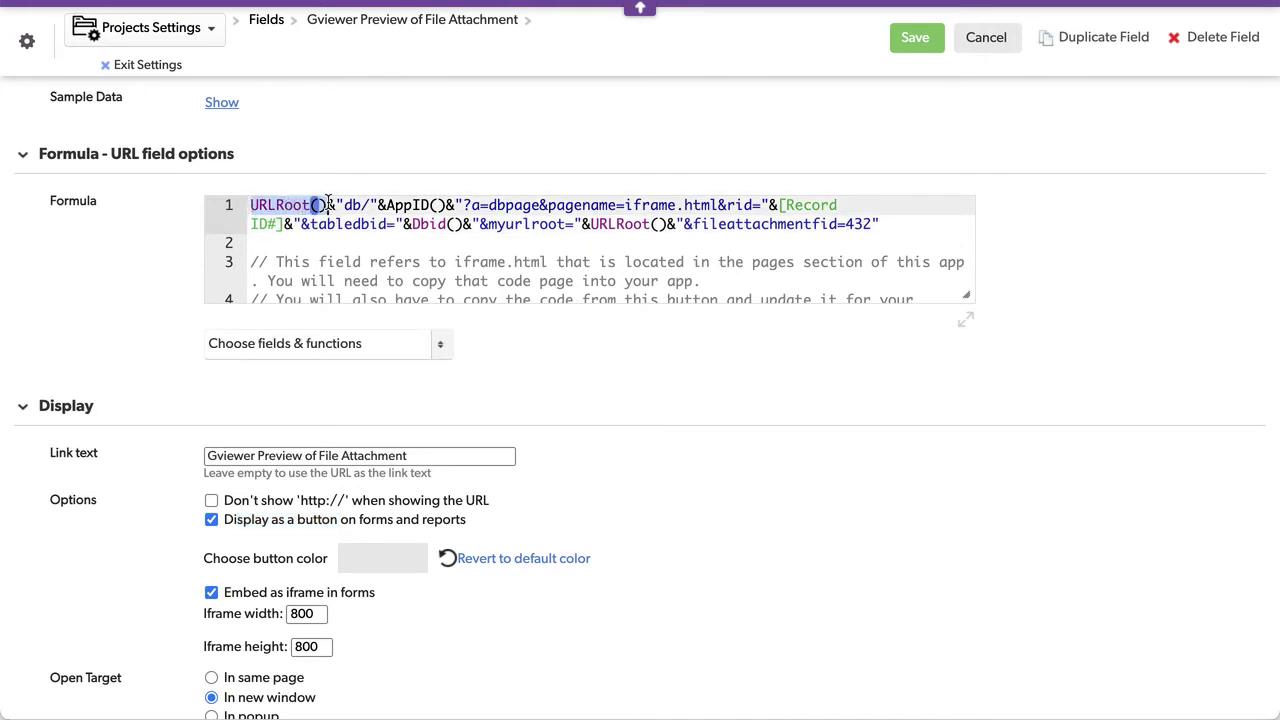
pyautogui.moveTo(386, 204); pyautogui.dragTo(441, 204)
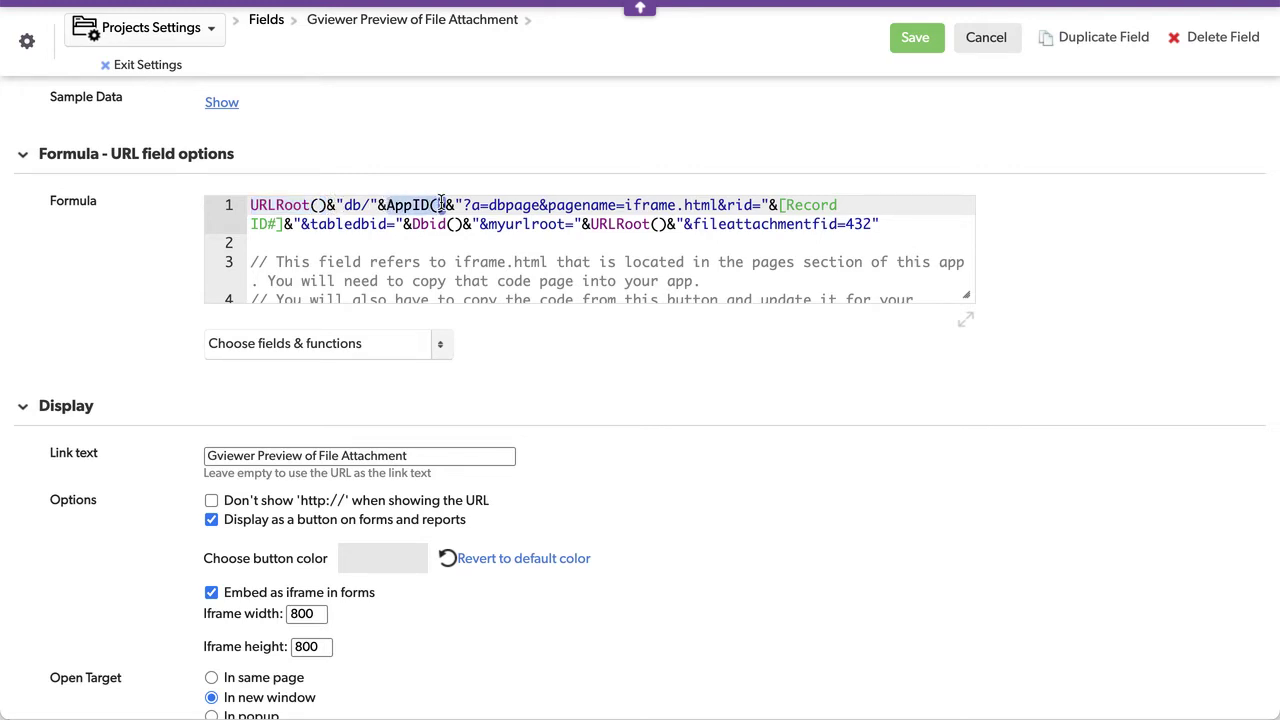
pyautogui.click(491, 204)
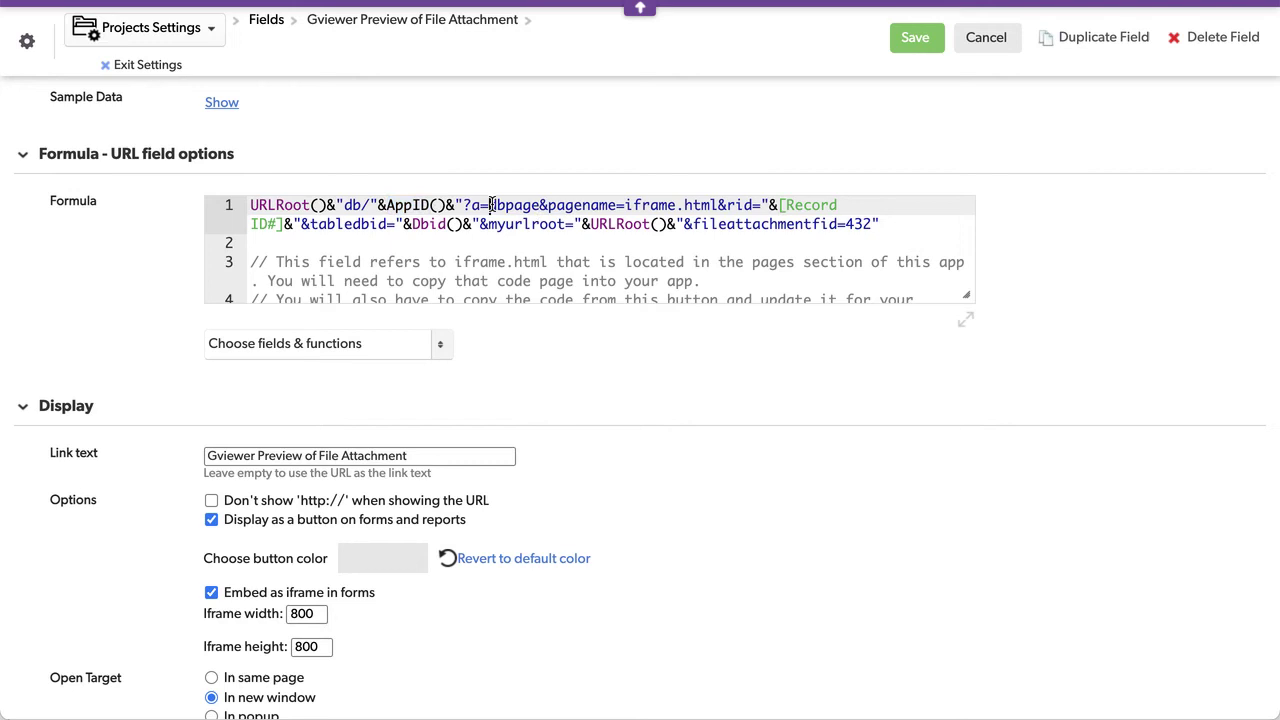
pyautogui.moveTo(491, 204); pyautogui.dragTo(720, 204)
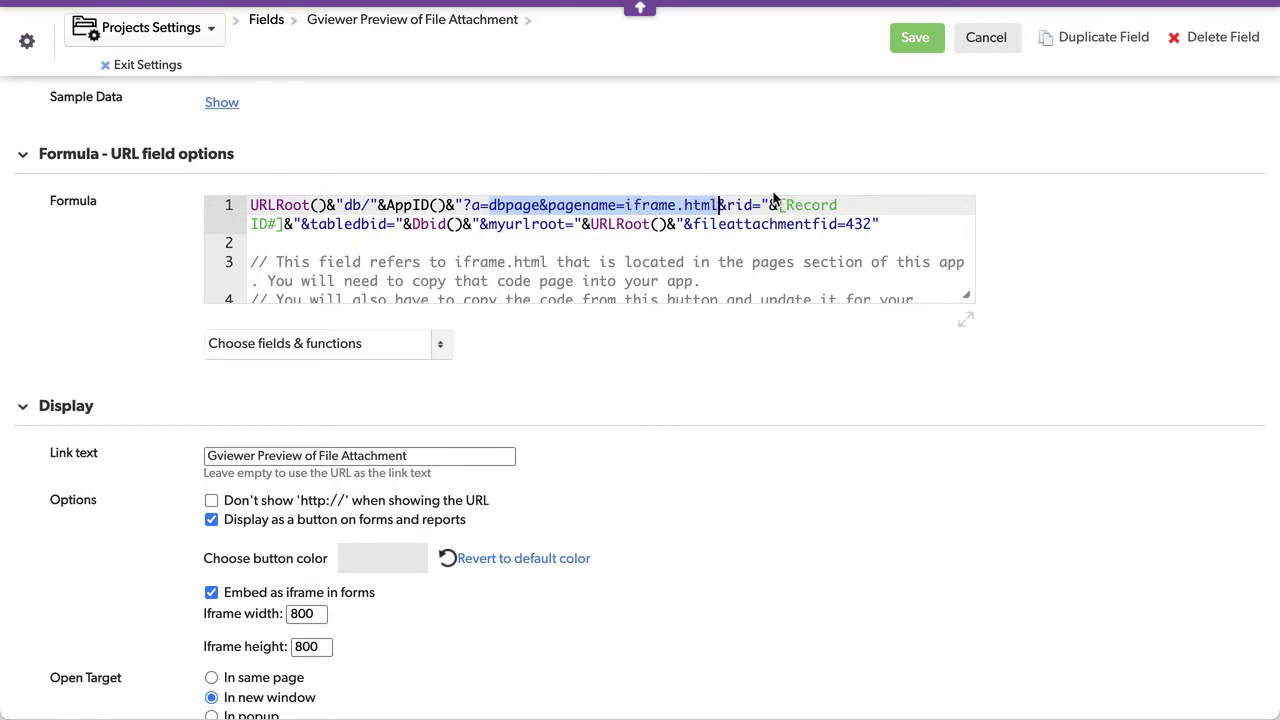
pyautogui.moveTo(779, 205); pyautogui.dragTo(843, 205)
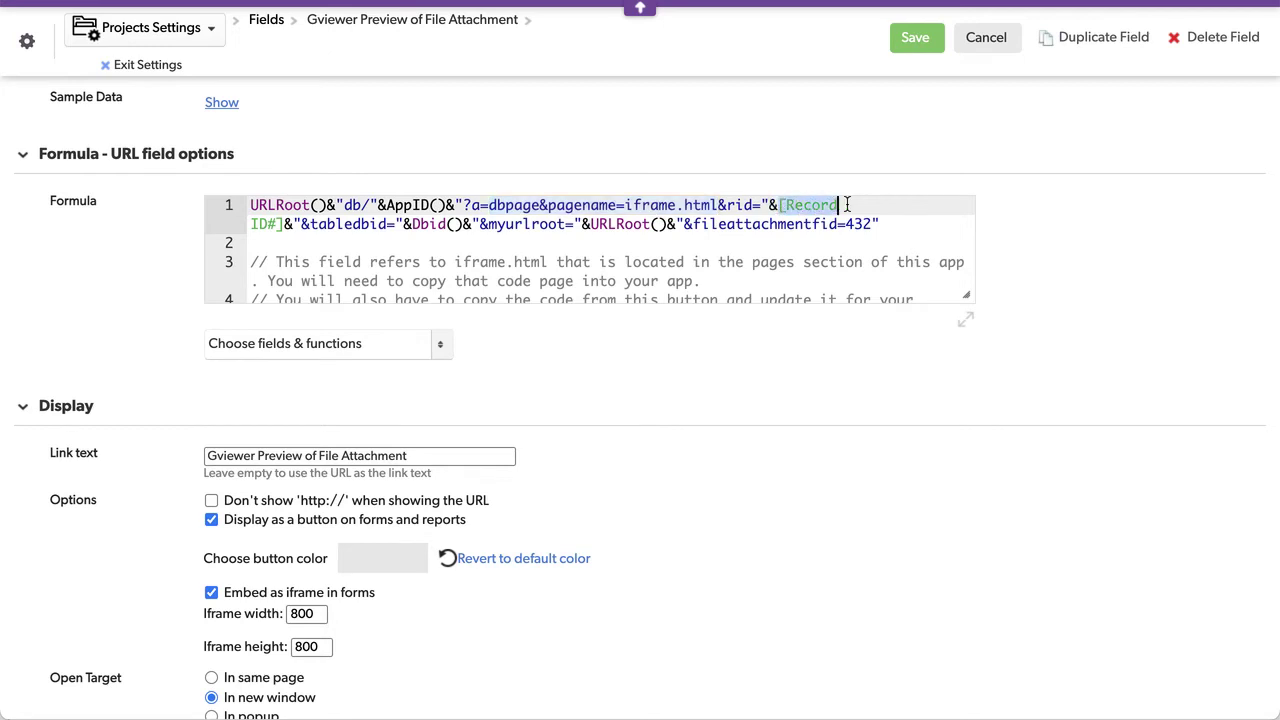
pyautogui.moveTo(727, 205); pyautogui.dragTo(748, 205)
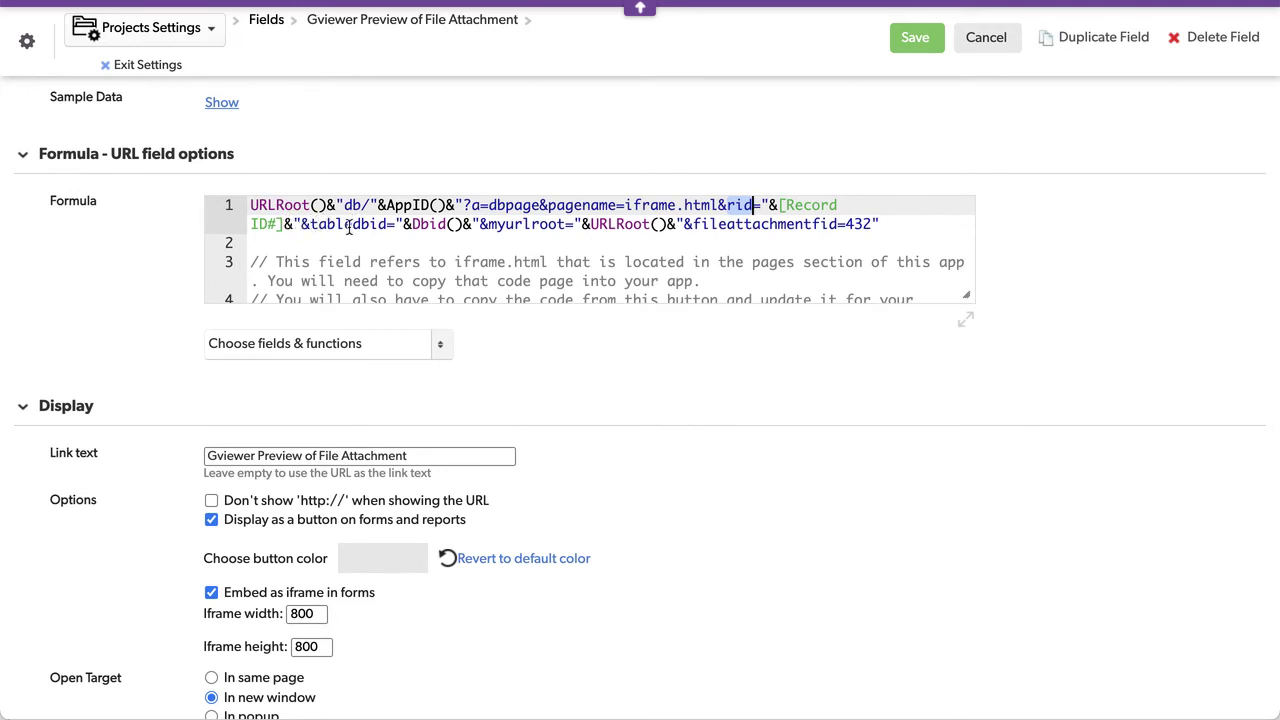
pyautogui.click(388, 223)
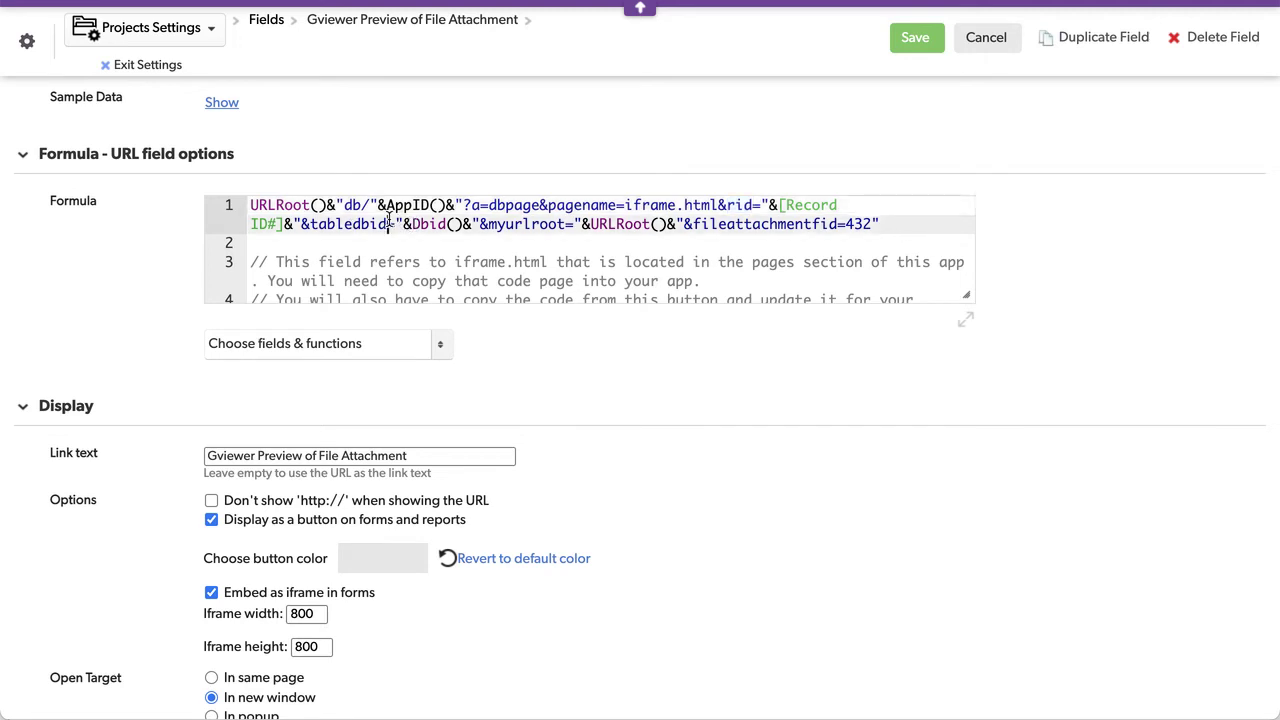
pyautogui.moveTo(388, 220); pyautogui.dragTo(567, 224)
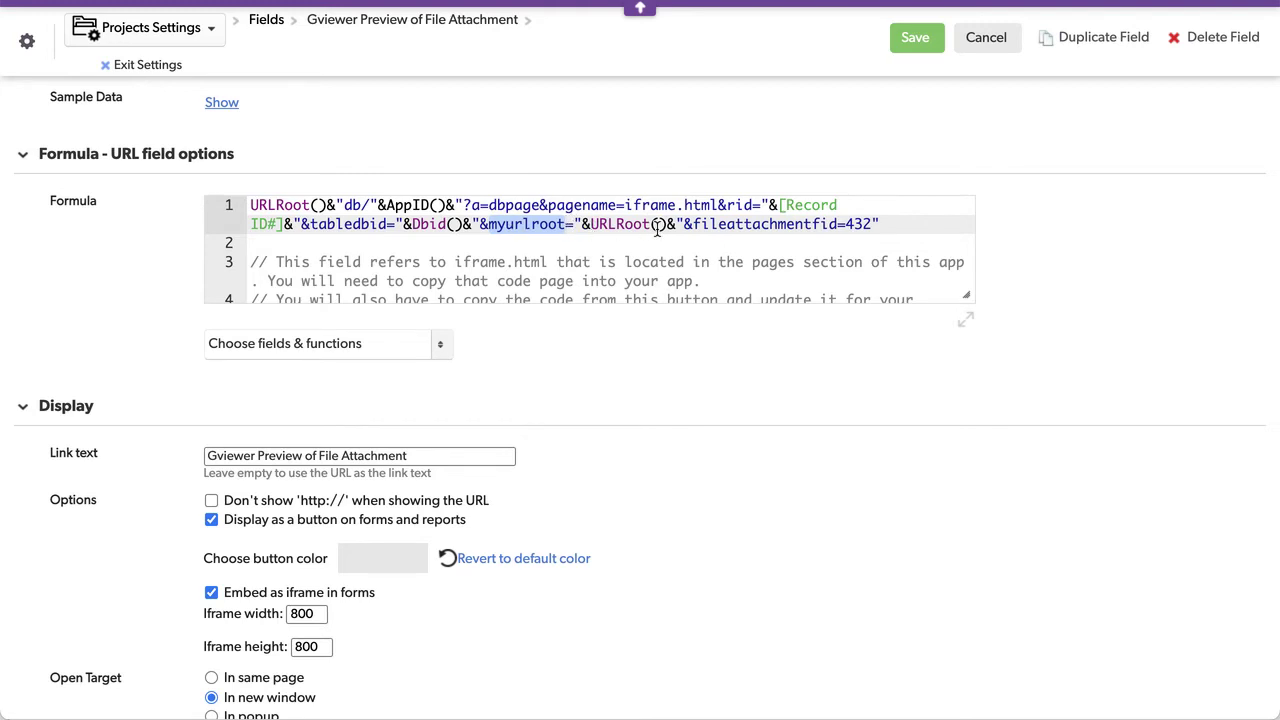
pyautogui.moveTo(250, 204); pyautogui.dragTo(325, 204)
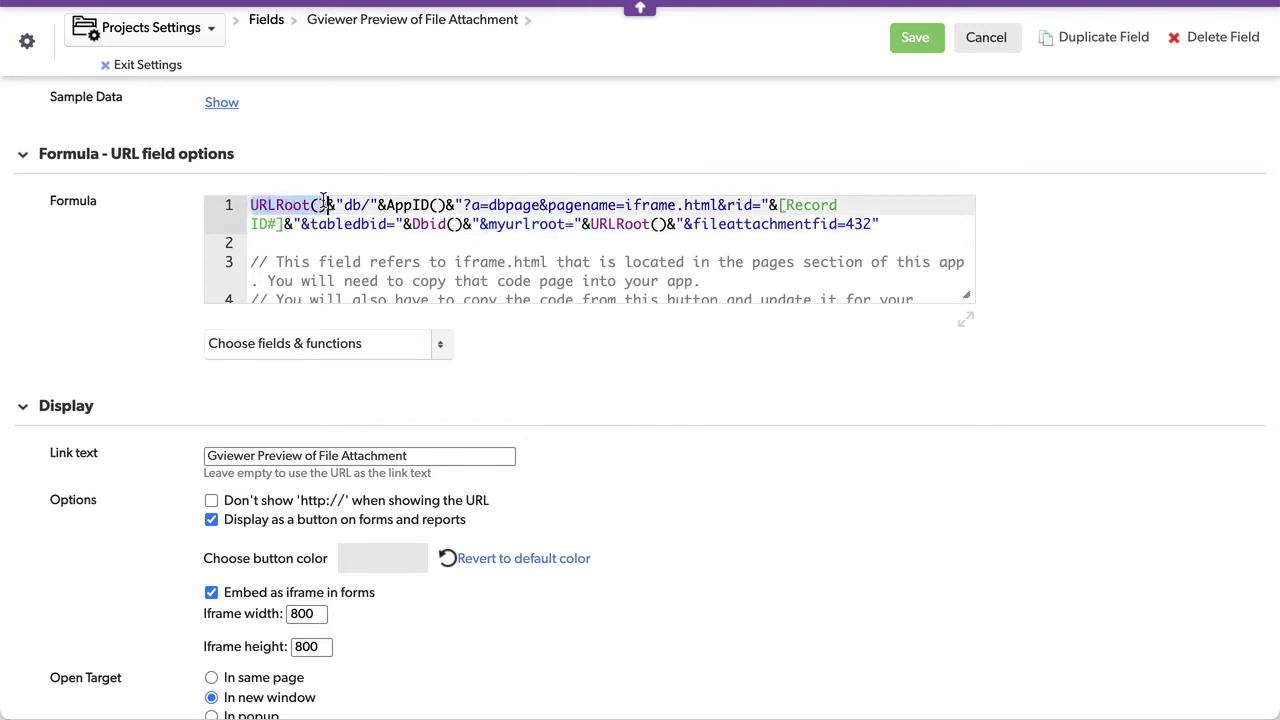
pyautogui.click(325, 204)
pyautogui.moveTo(594, 224); pyautogui.dragTo(876, 224)
pyautogui.click(711, 262)
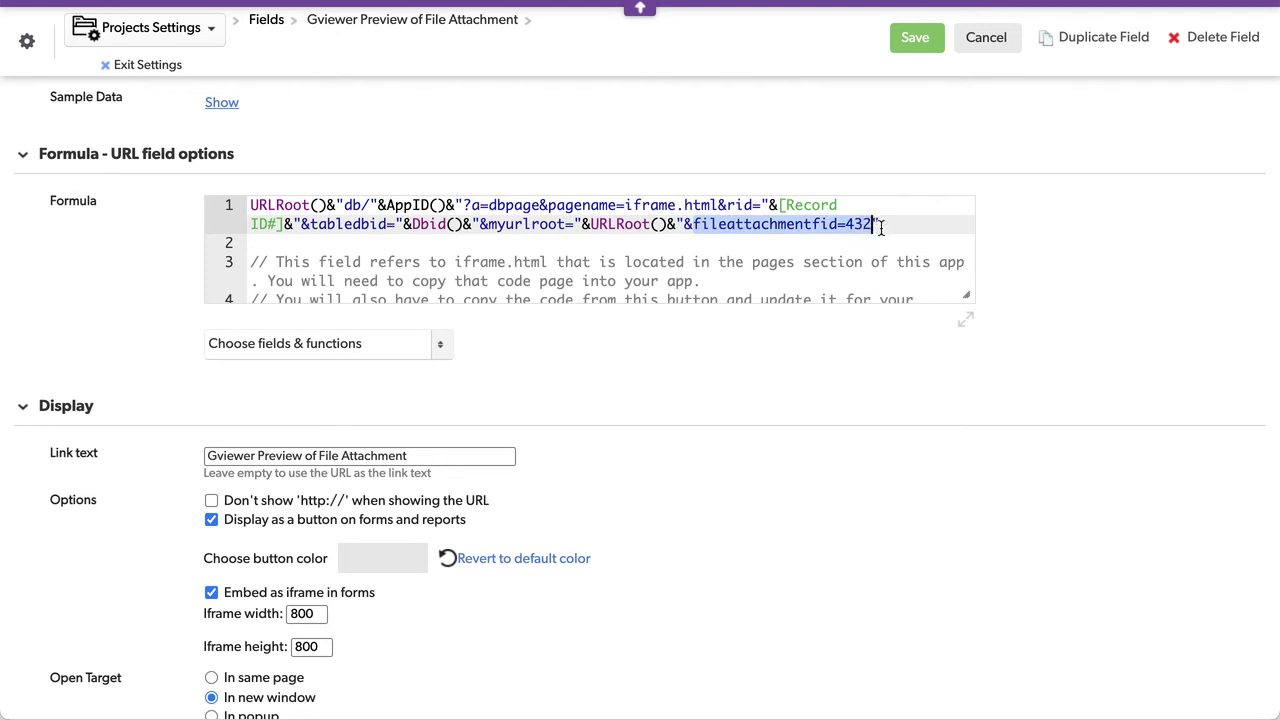
pyautogui.scroll(5, 487, 122)
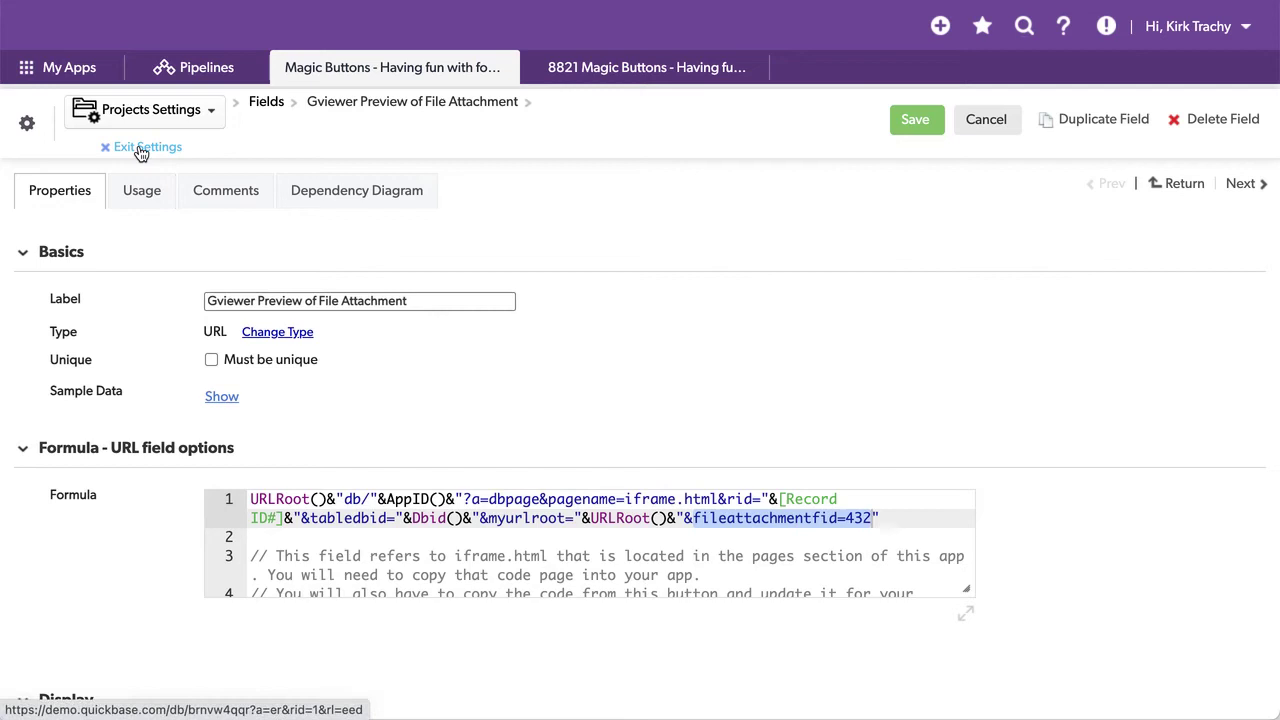
# - Find the iframe.html code page via the app settings' Pages list, searching 'iframe'
pyautogui.click(141, 148)
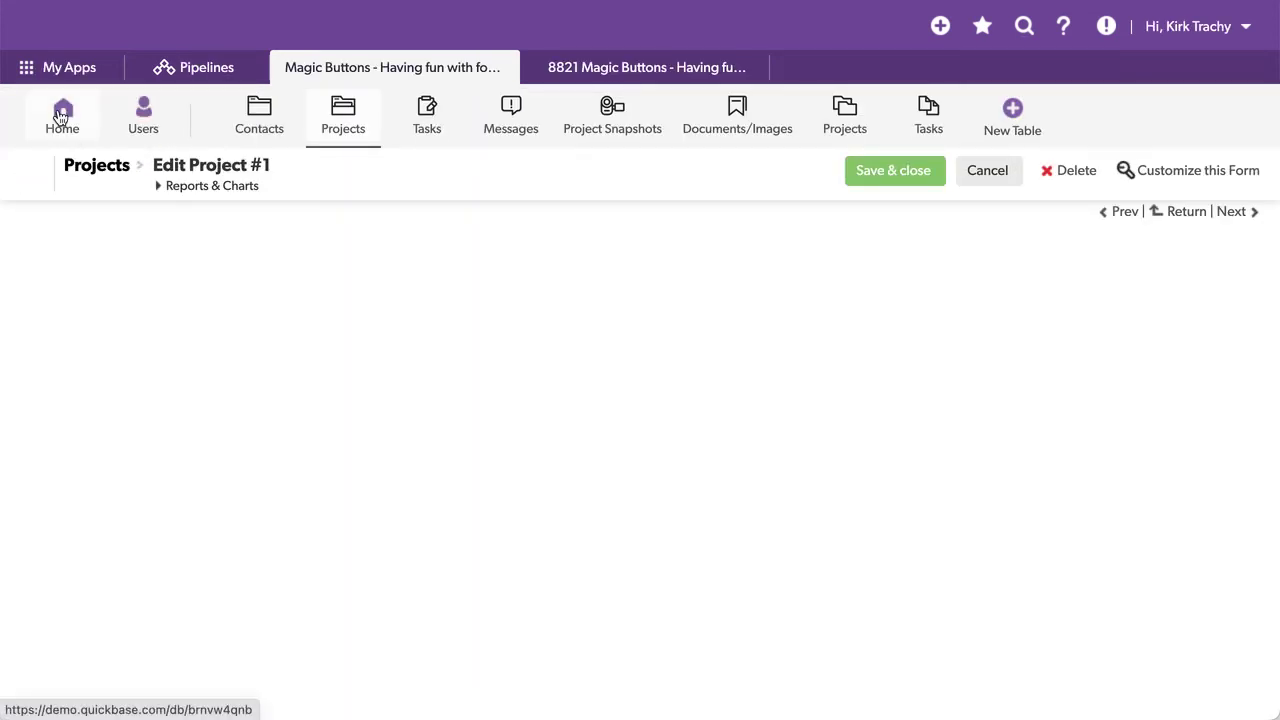
pyautogui.click(60, 117)
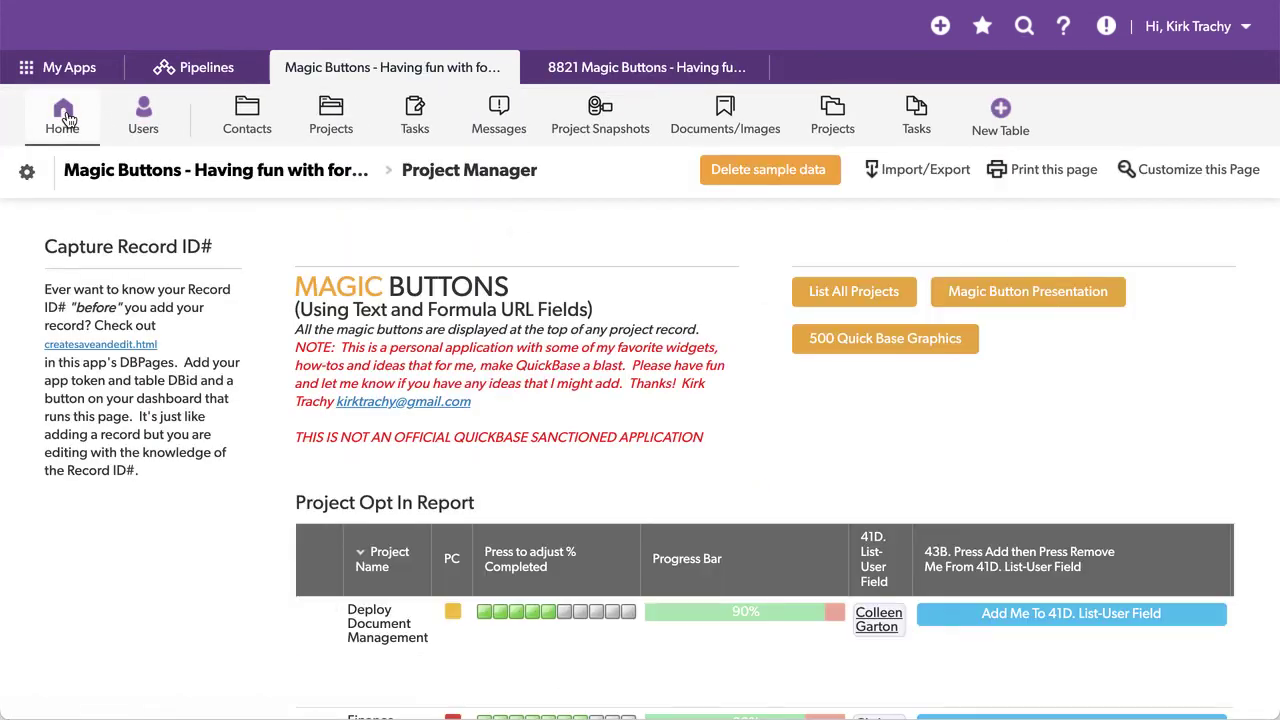
pyautogui.click(27, 173)
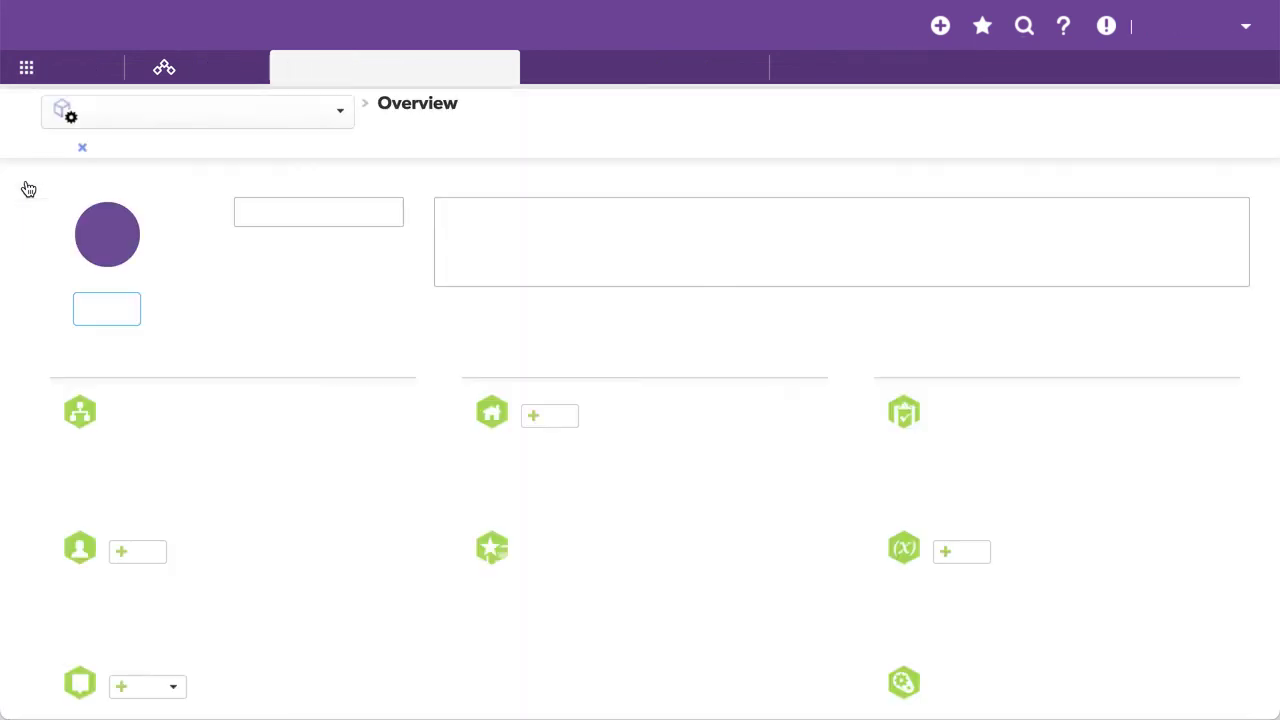
pyautogui.click(496, 453)
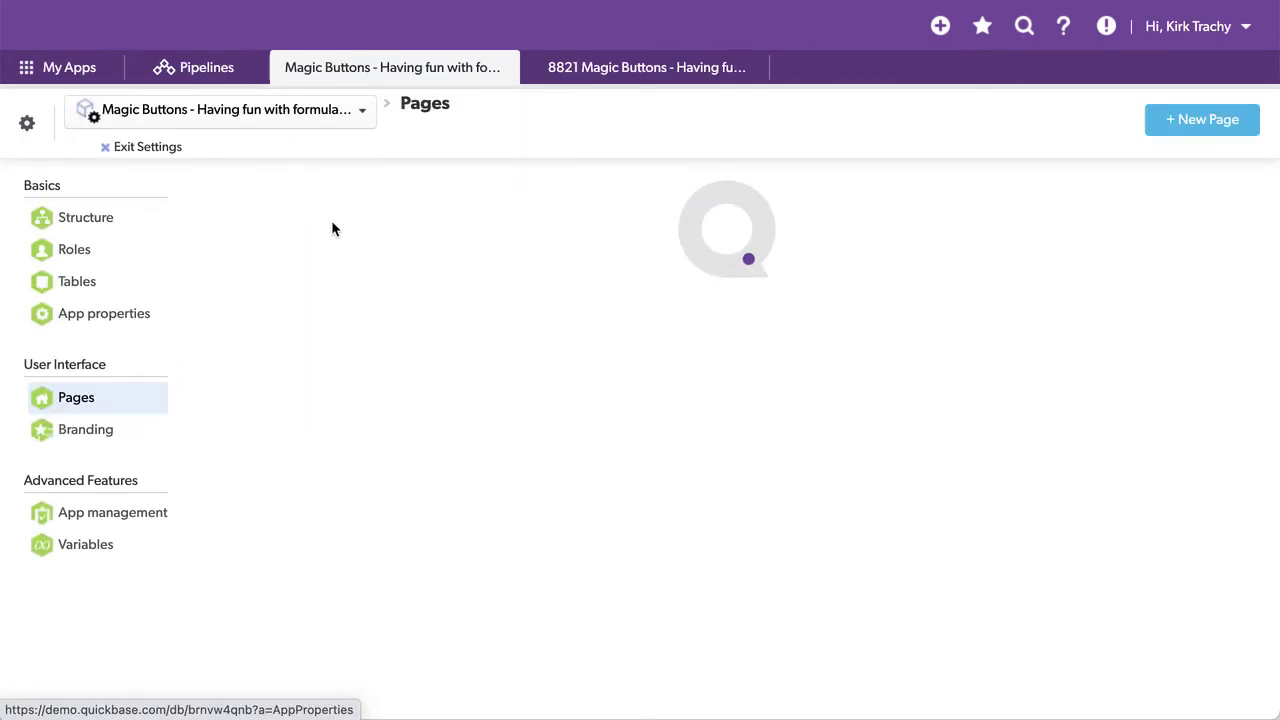
pyautogui.click(311, 190)
pyautogui.write('if')
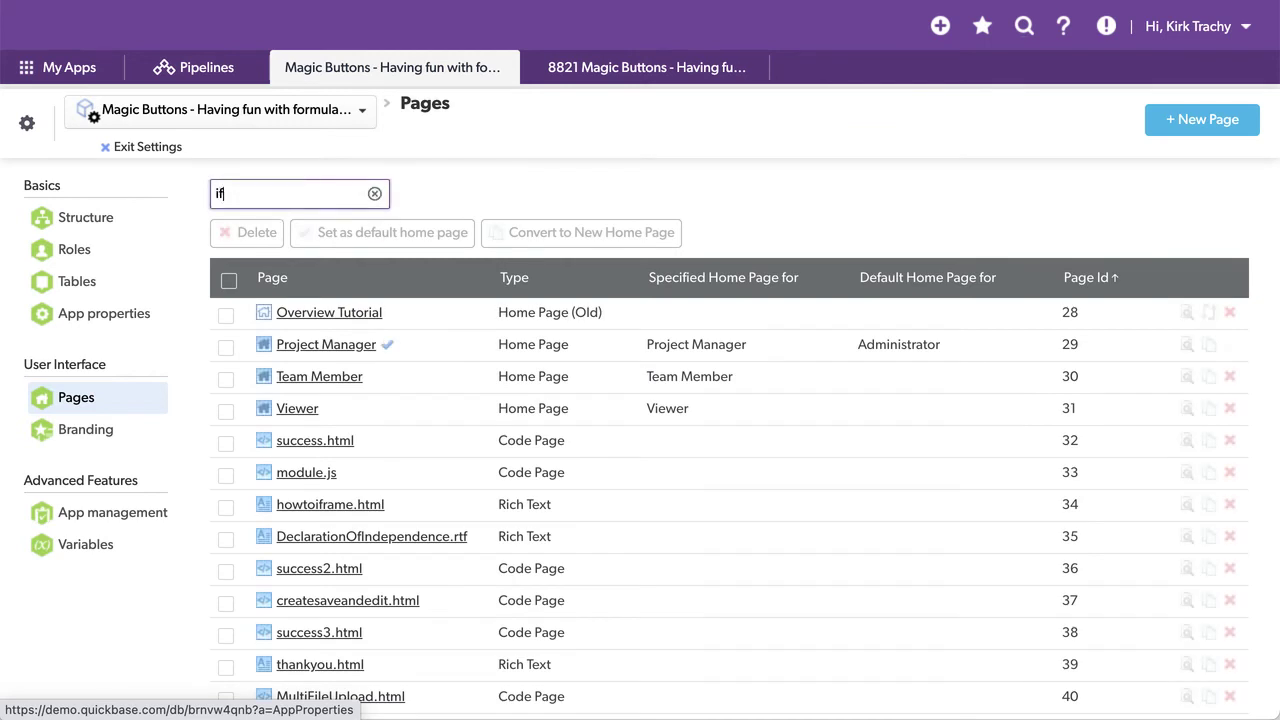
pyautogui.write('rame')
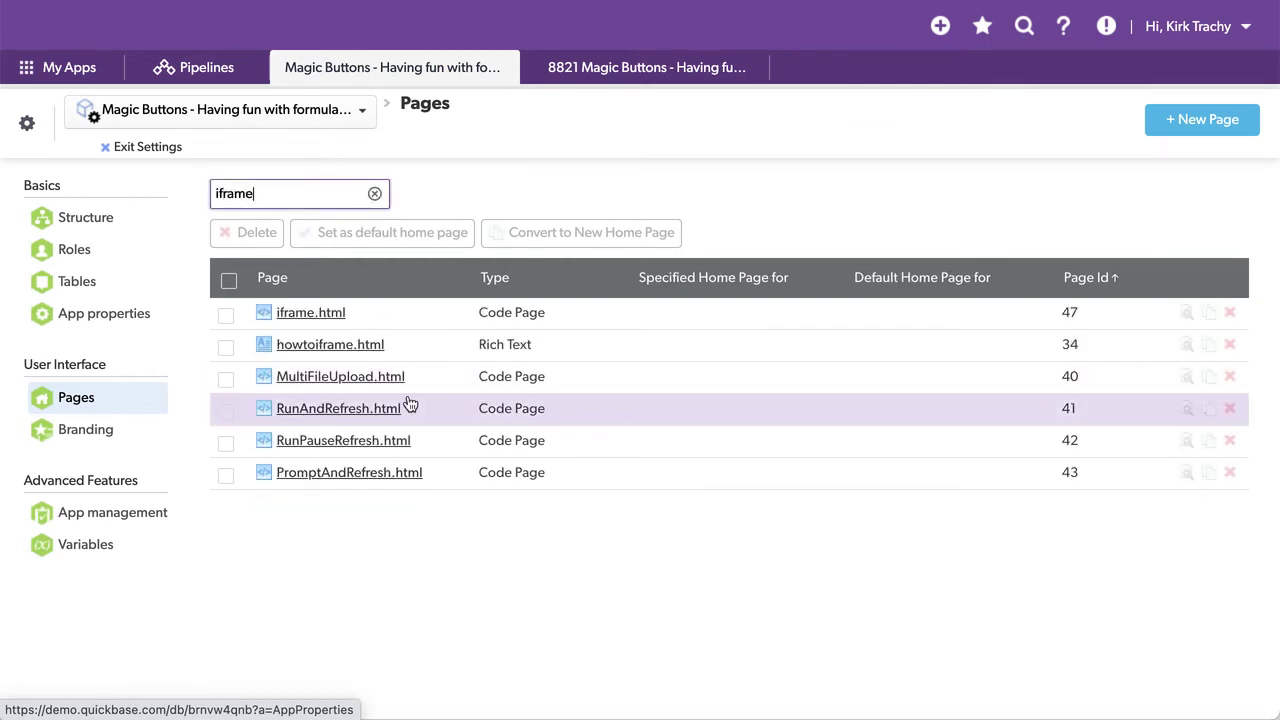
pyautogui.click(292, 312)
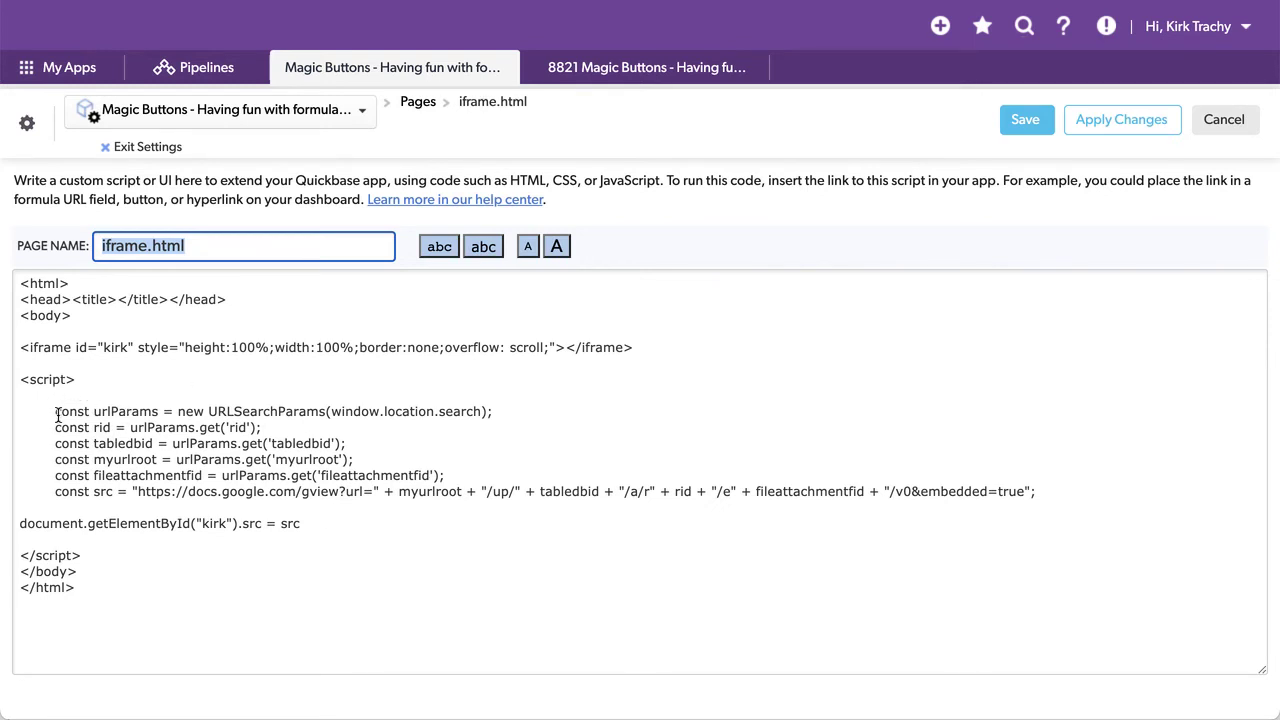
pyautogui.moveTo(94, 411); pyautogui.dragTo(156, 411)
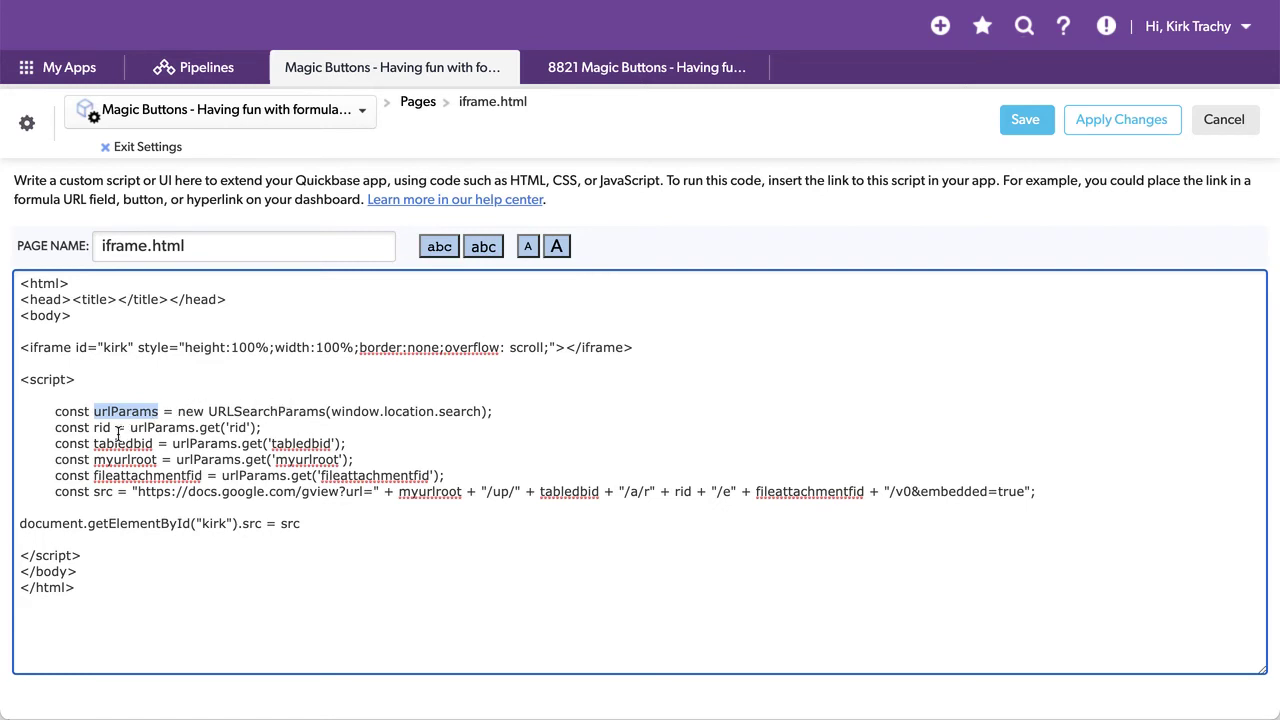
pyautogui.moveTo(229, 427); pyautogui.dragTo(245, 426)
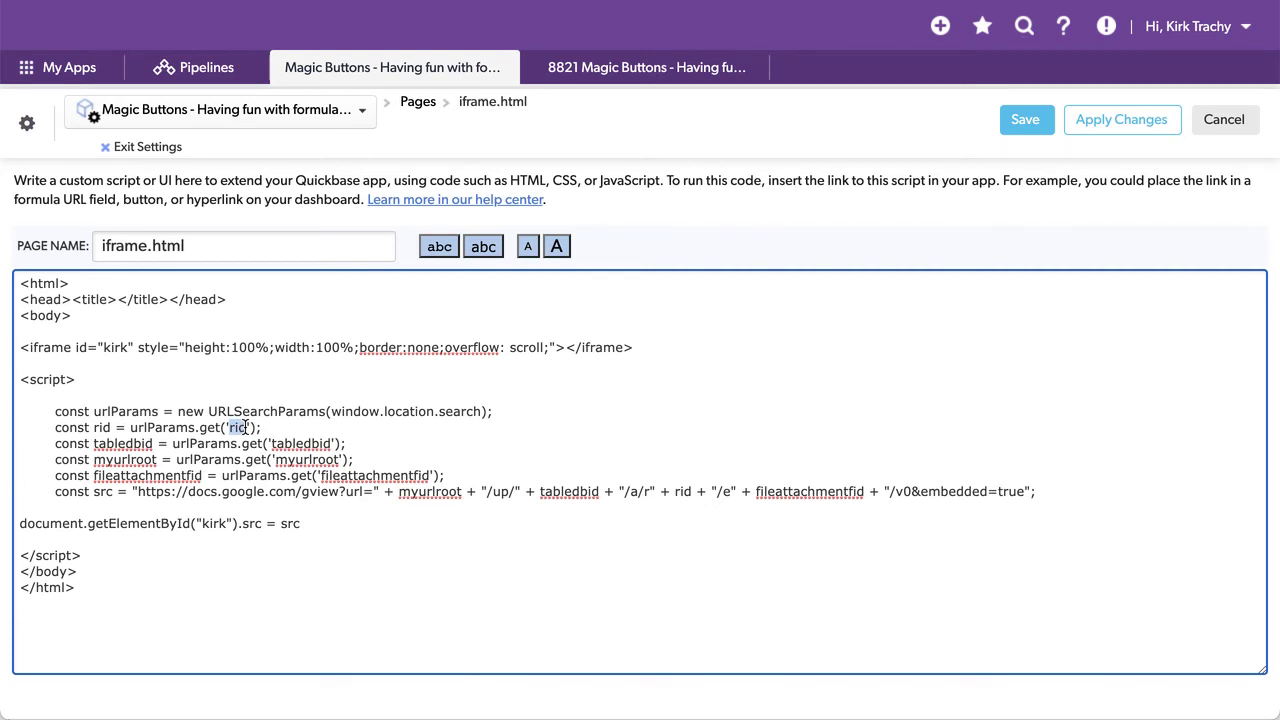
pyautogui.moveTo(93, 427); pyautogui.dragTo(113, 427)
pyautogui.moveTo(271, 443); pyautogui.dragTo(330, 443)
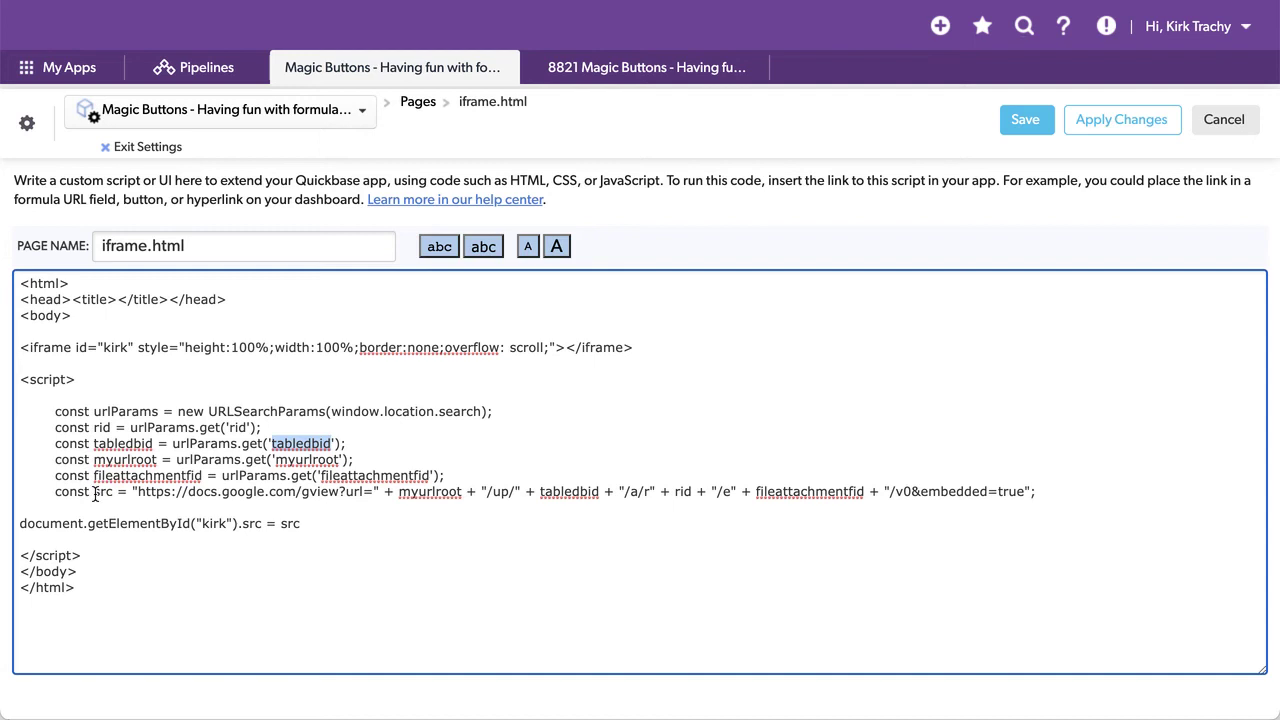
pyautogui.moveTo(93, 493); pyautogui.dragTo(109, 495)
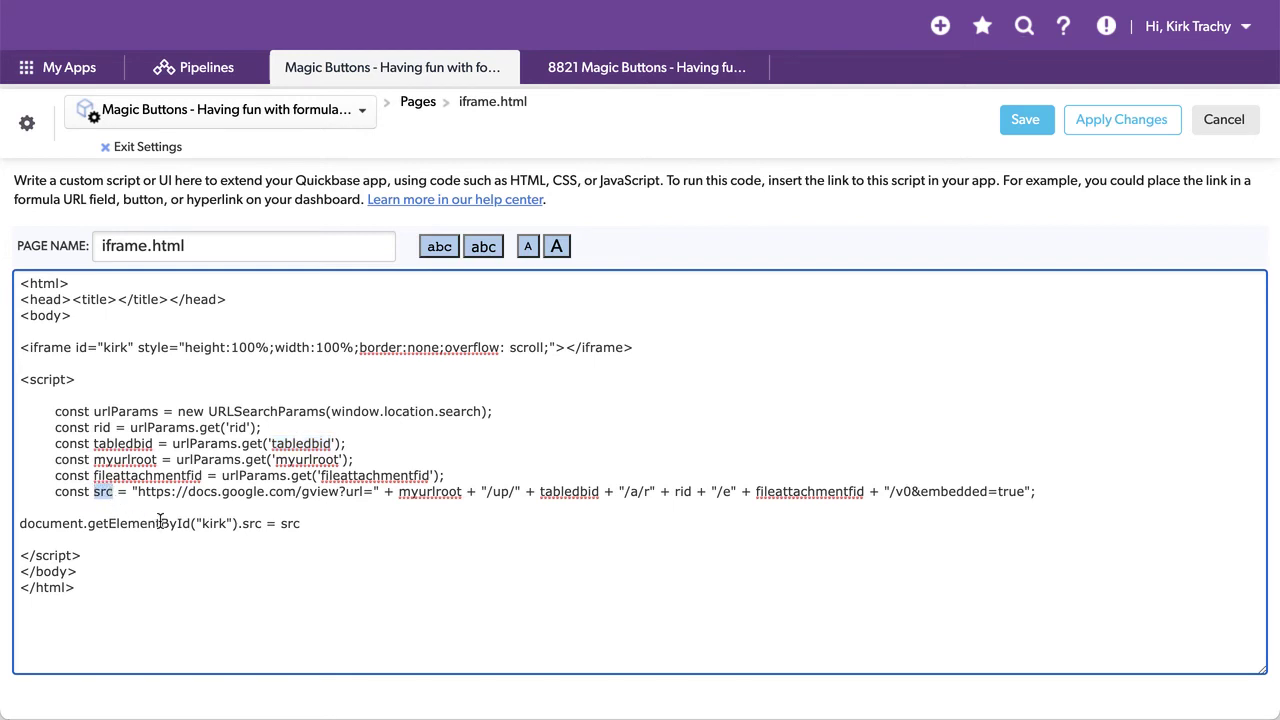
pyautogui.click(139, 492)
pyautogui.moveTo(139, 492); pyautogui.dragTo(375, 492)
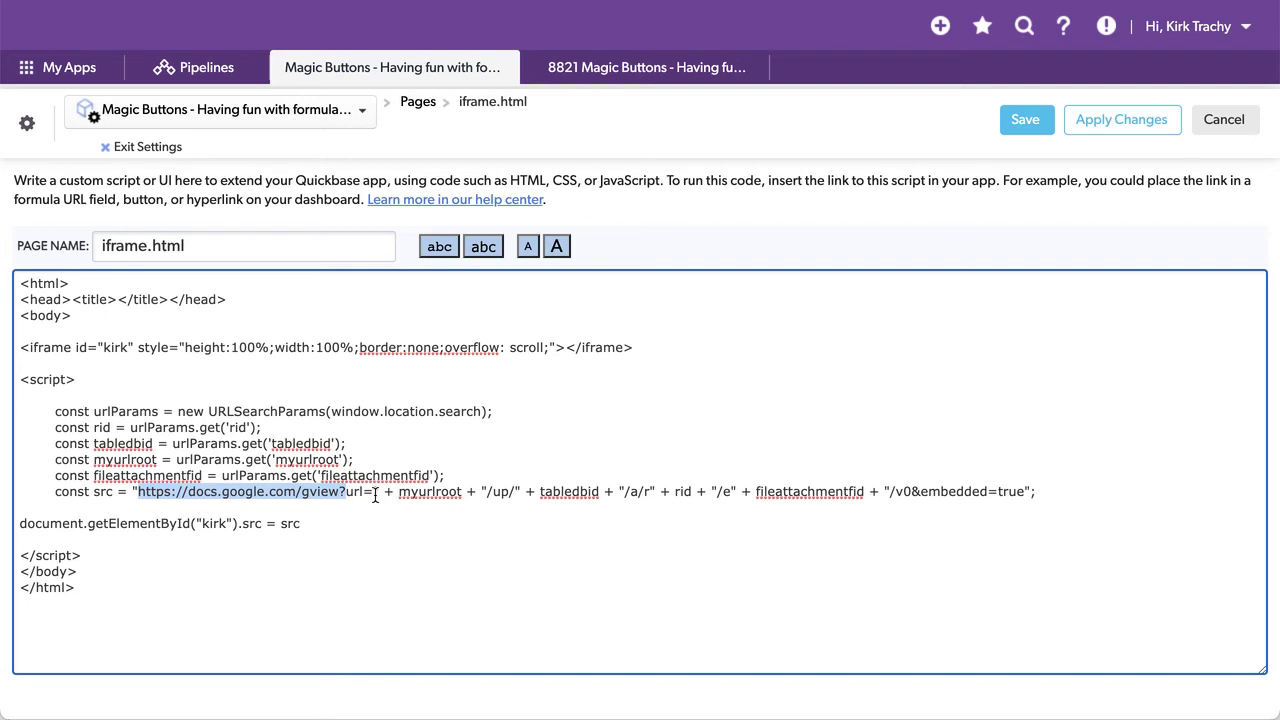
pyautogui.click(375, 495)
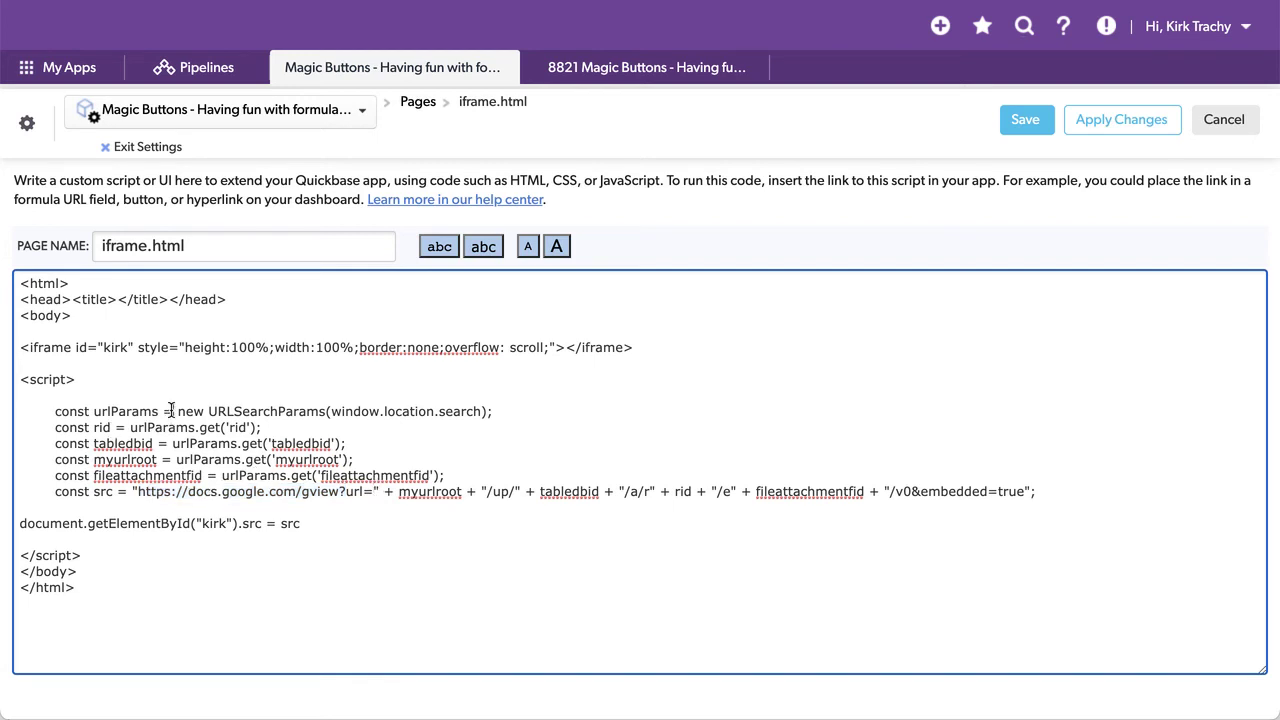
pyautogui.moveTo(170, 411); pyautogui.dragTo(347, 414)
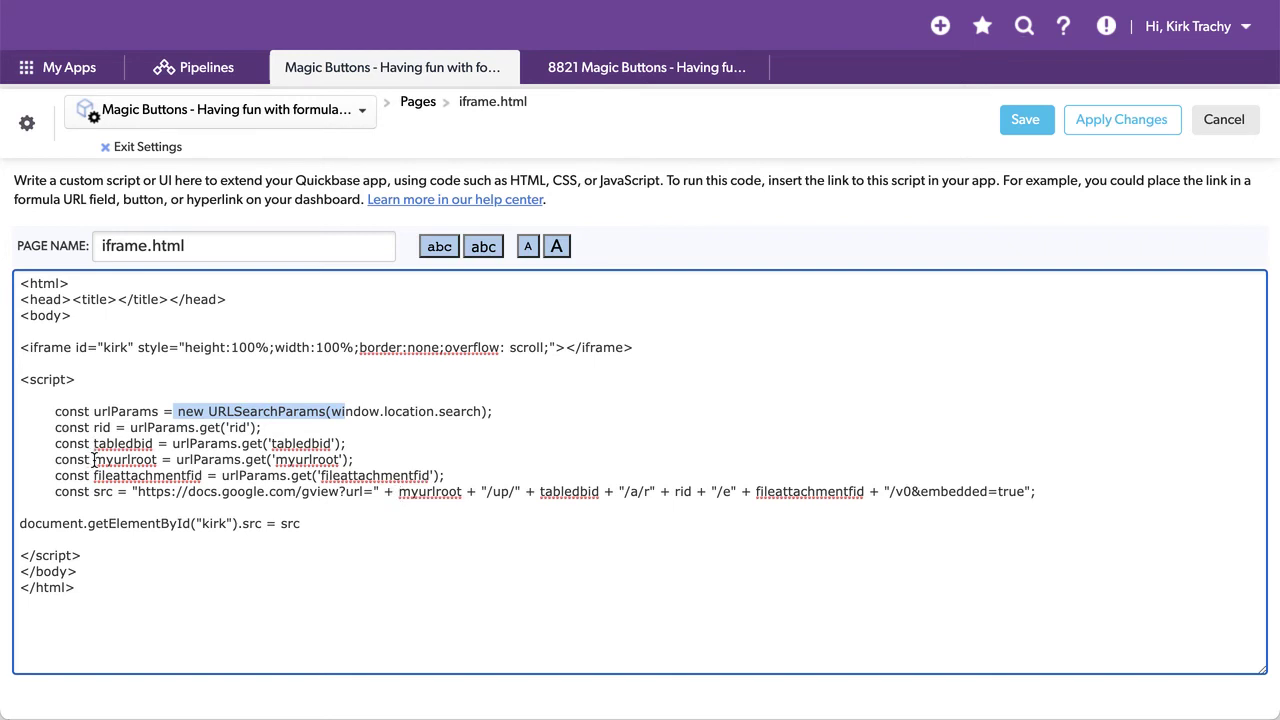
pyautogui.moveTo(93, 459); pyautogui.dragTo(155, 459)
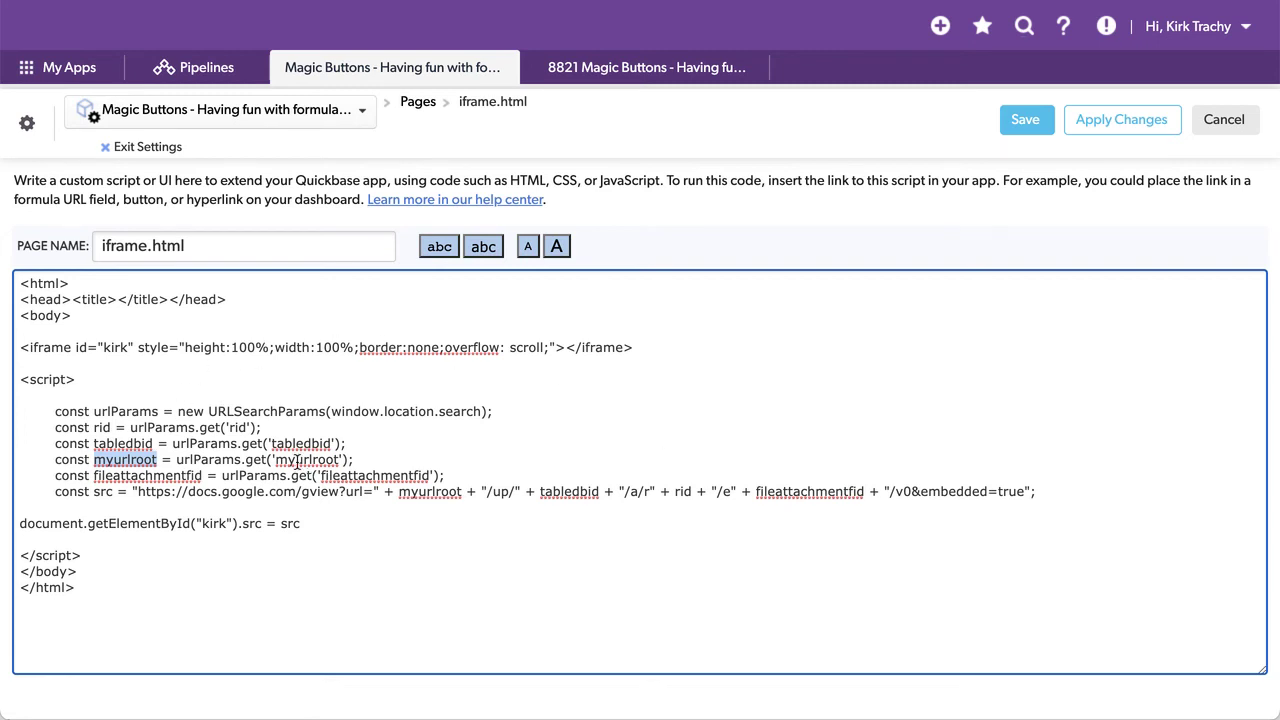
pyautogui.moveTo(90, 587); pyautogui.dragTo(33, 283)
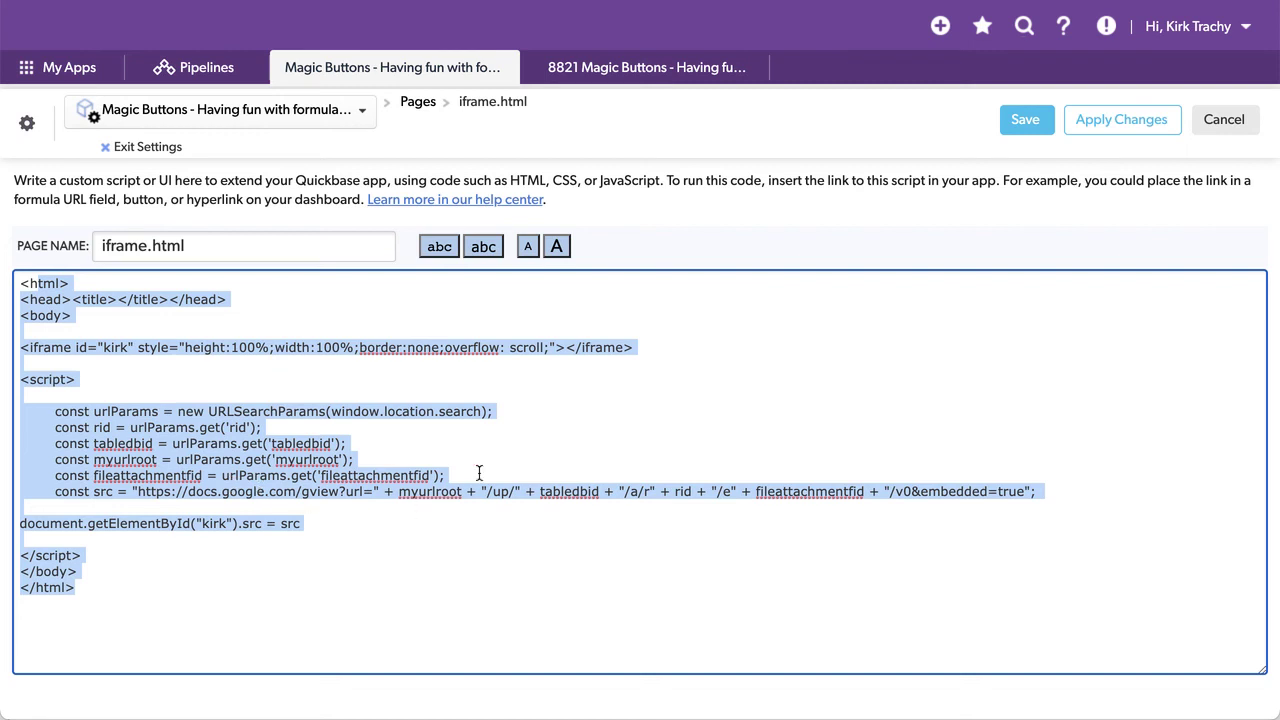
# - Discard the code page and open the Deploy Document Management project to view its resume preview and YouTube video
pyautogui.click(1223, 120)
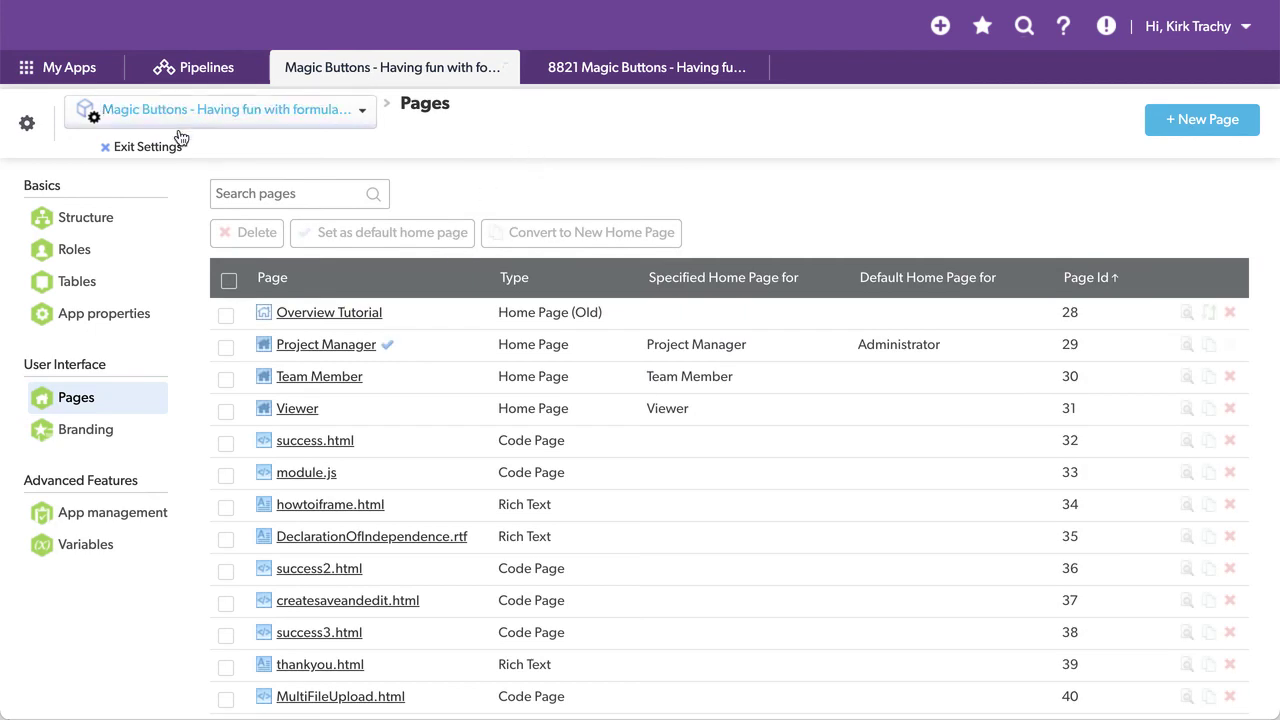
pyautogui.click(128, 150)
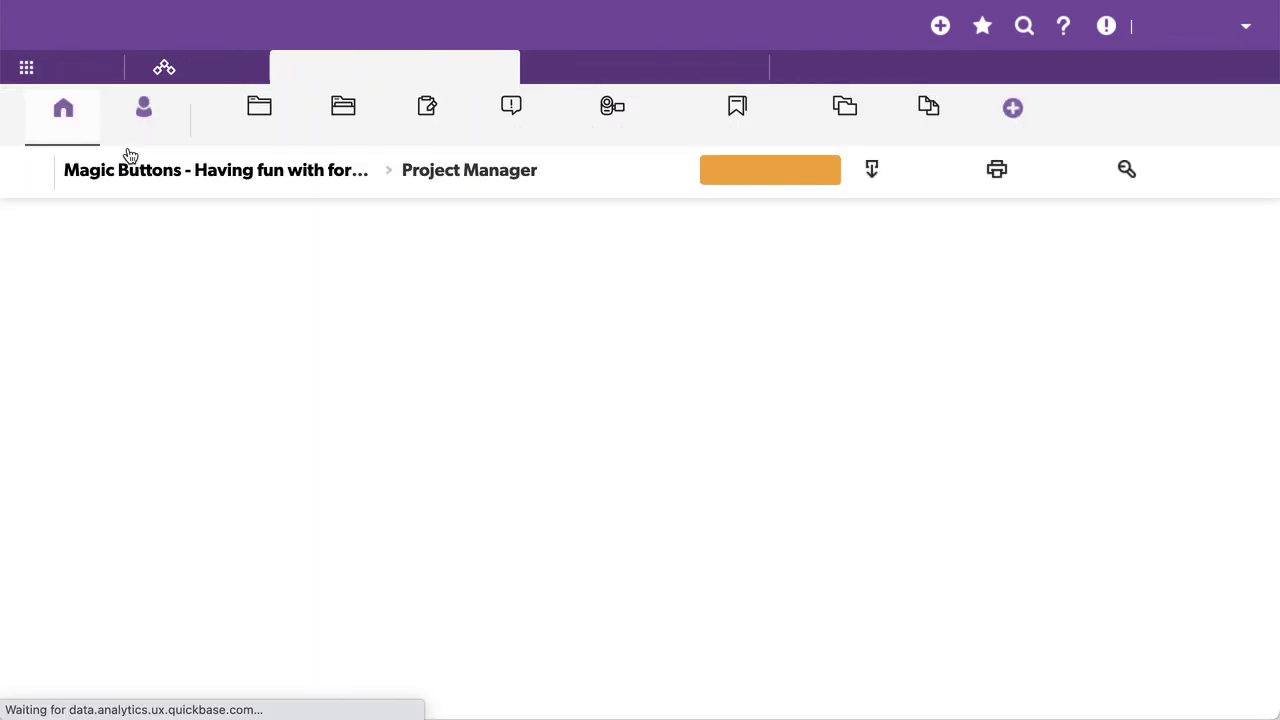
pyautogui.click(326, 117)
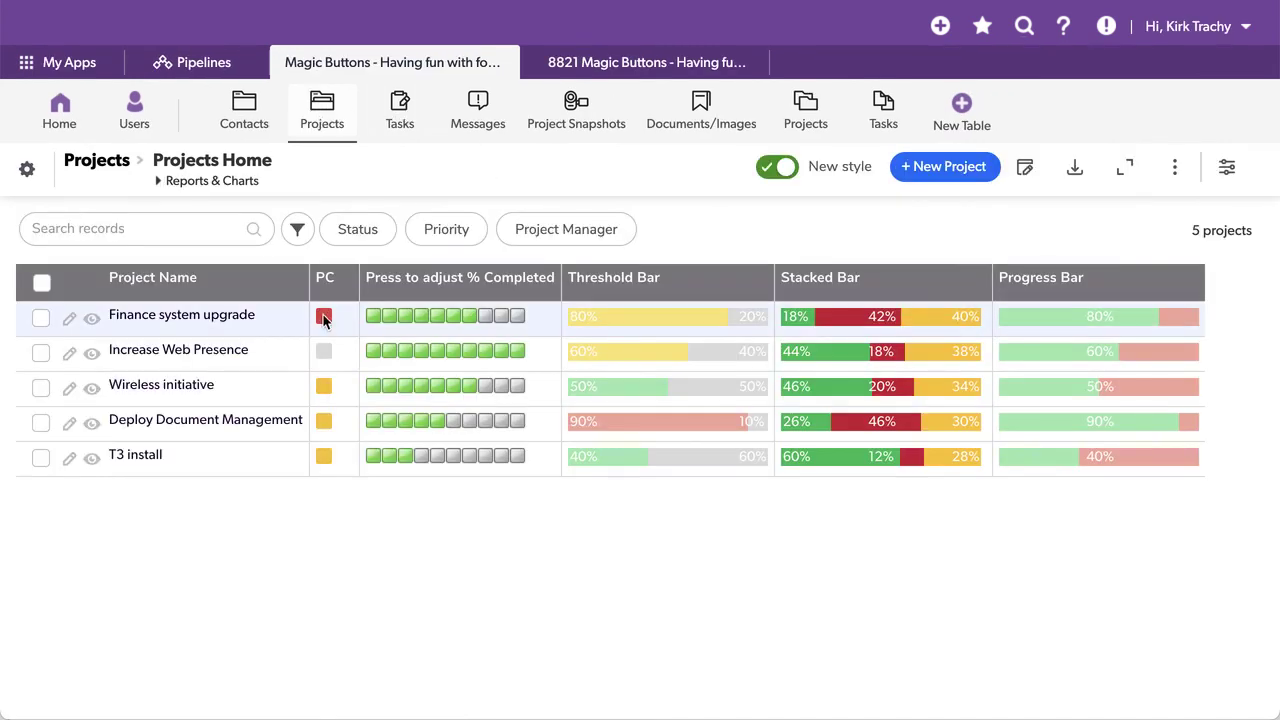
pyautogui.click(91, 427)
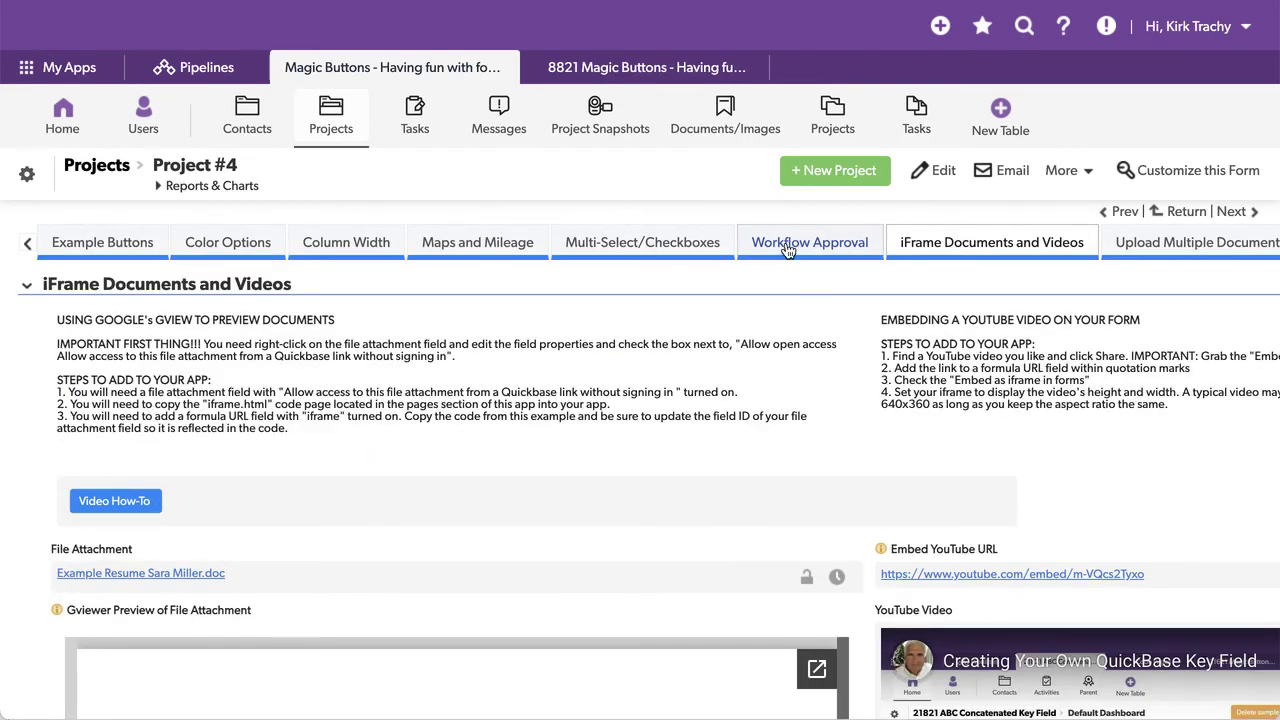
pyautogui.scroll(-5, 509, 444)
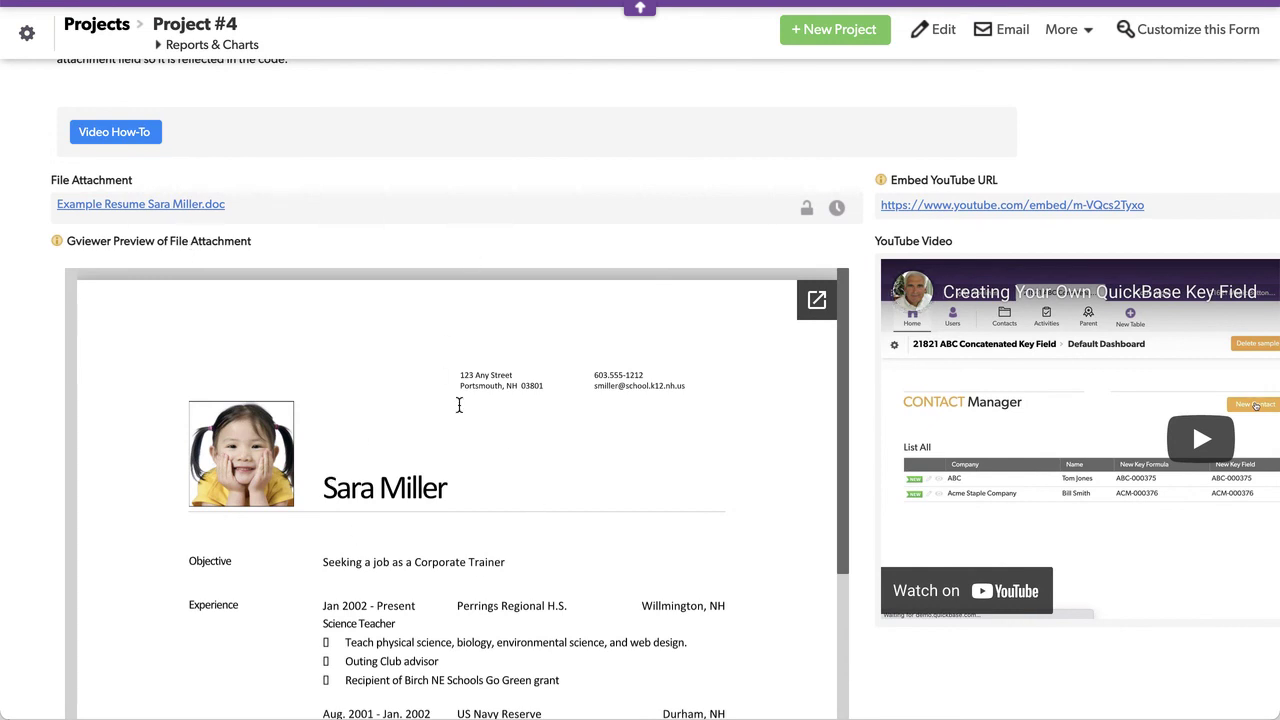
# - Check the File Attachment field's Allow open access setting and close its properties unchanged
pyautogui.rightClick(100, 180)
pyautogui.click(258, 370)
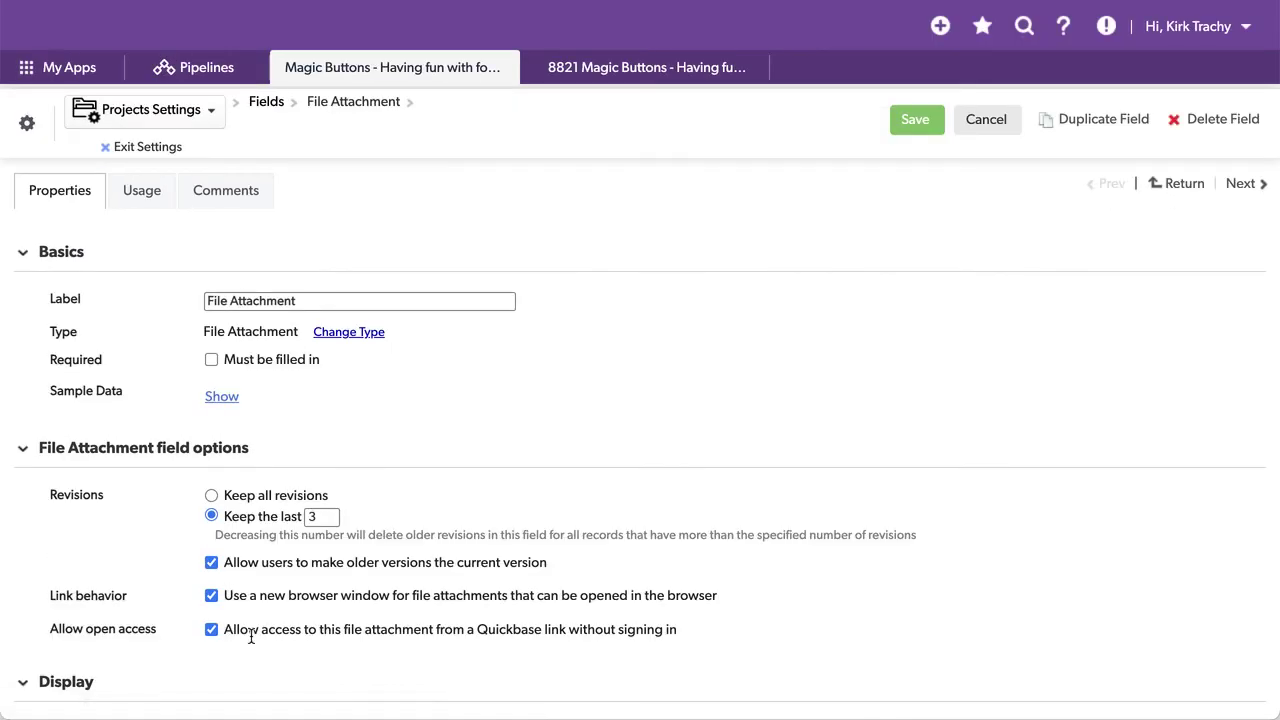
pyautogui.moveTo(249, 632); pyautogui.dragTo(636, 636)
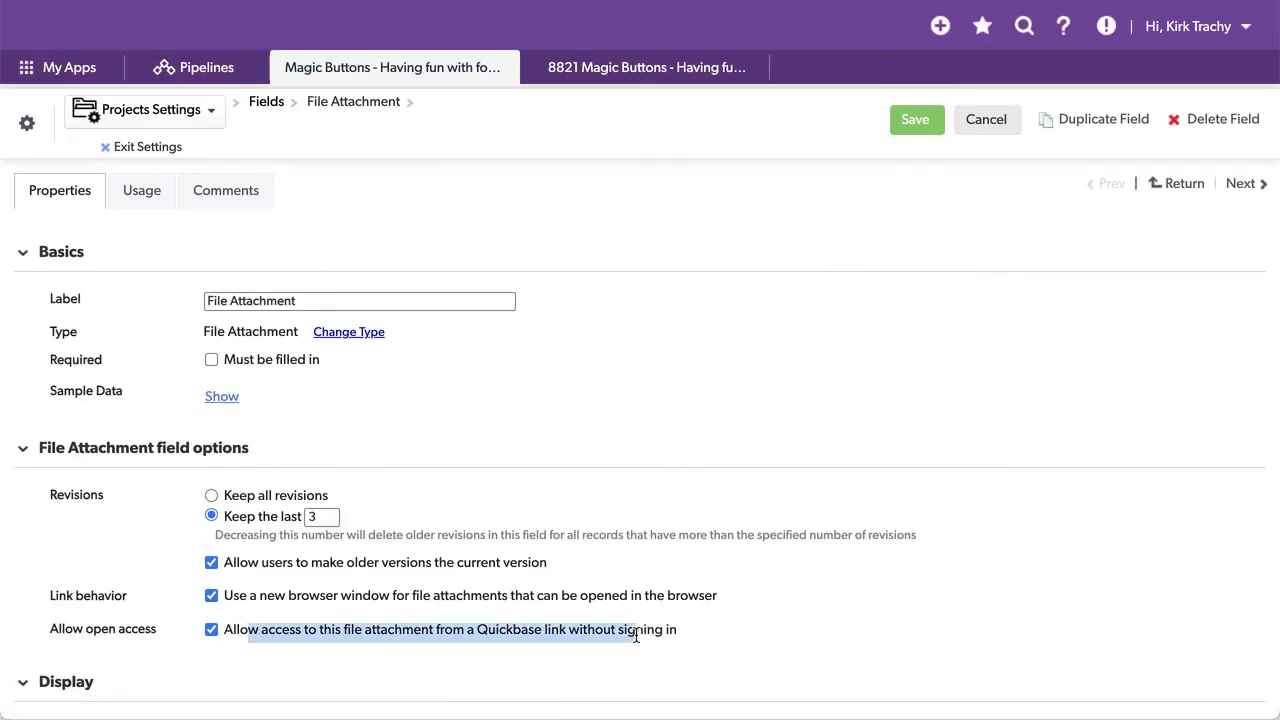
pyautogui.click(986, 124)
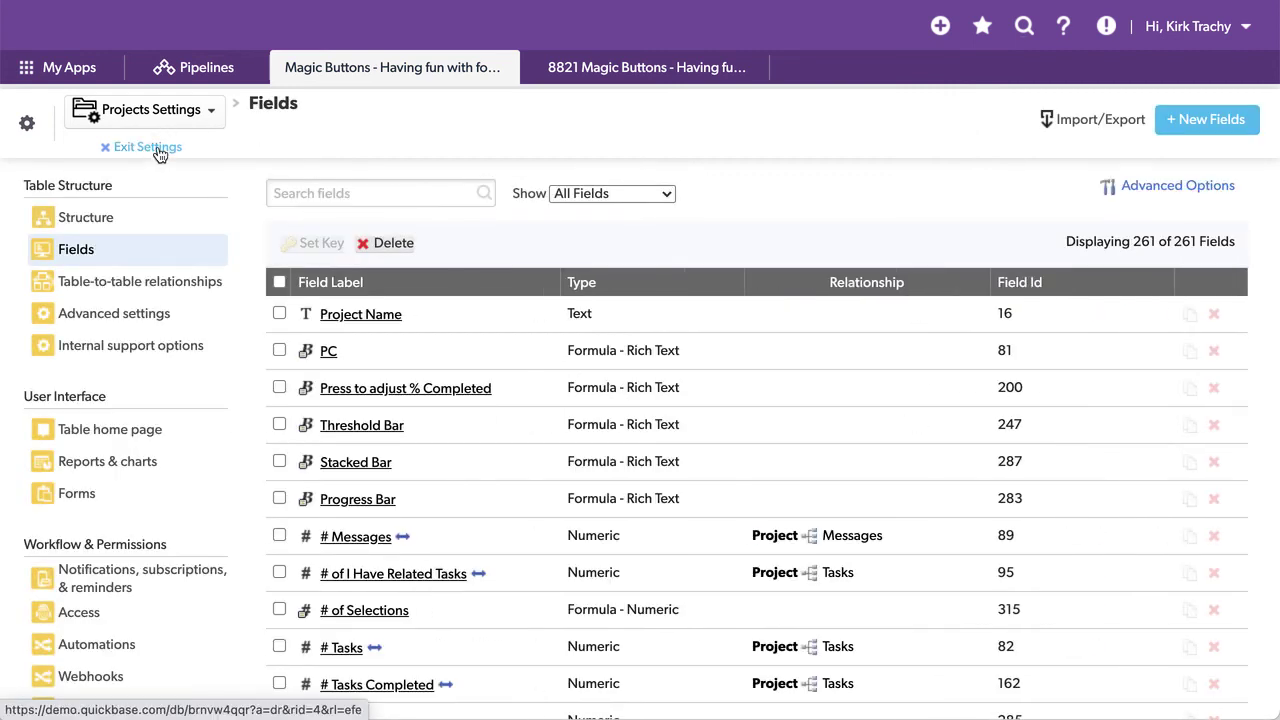
# - Exit settings and scroll Project #4 down to the resume preview and YouTube video
pyautogui.click(147, 147)
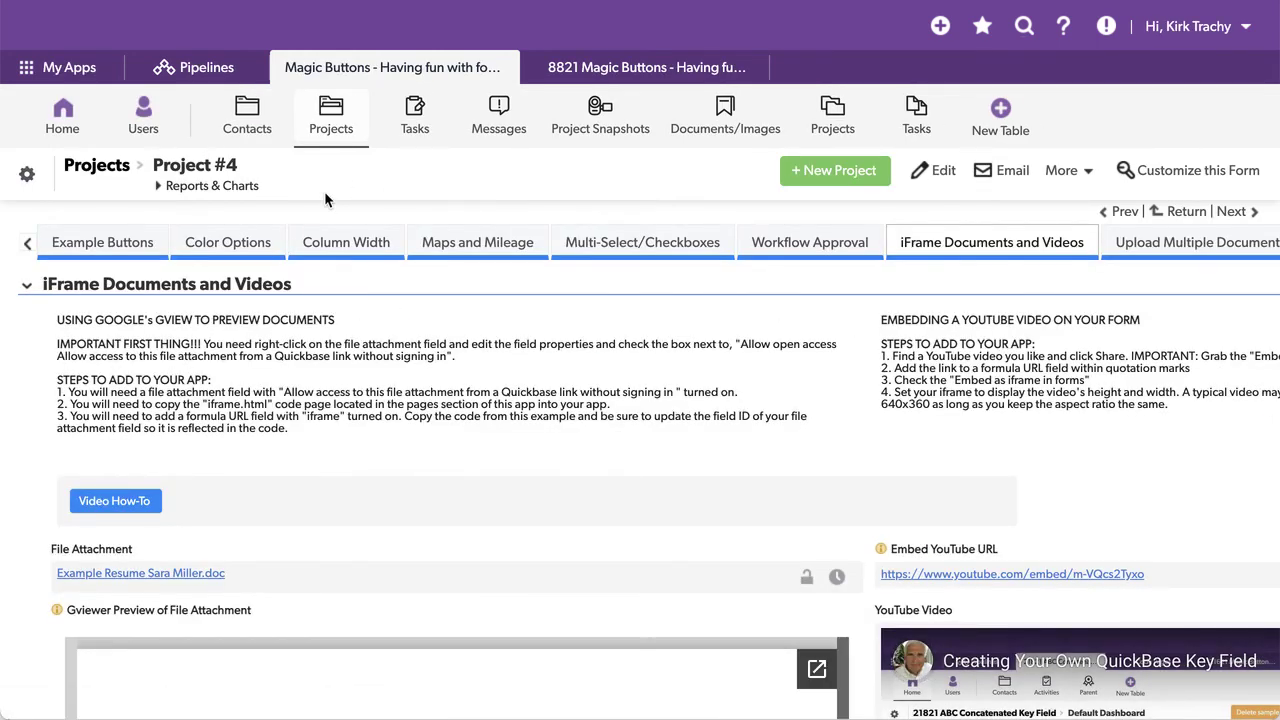
pyautogui.scroll(-3, 367, 589)
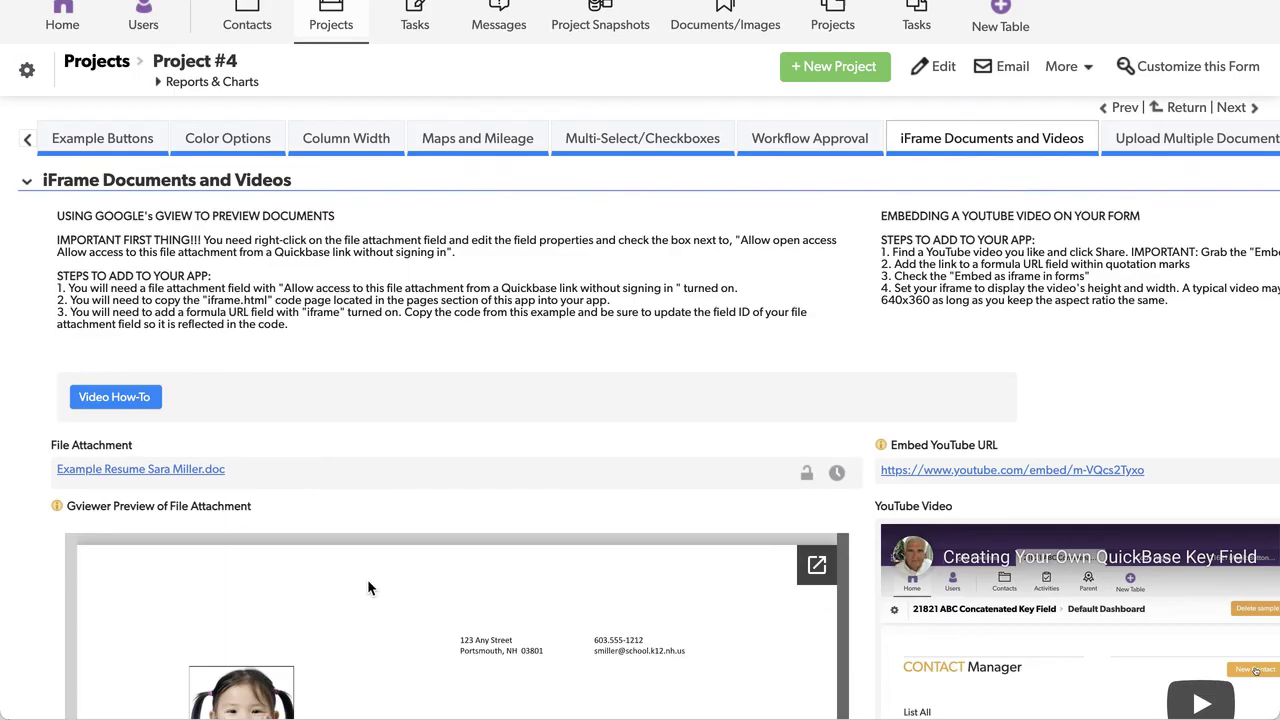
pyautogui.scroll(-1, 370, 593)
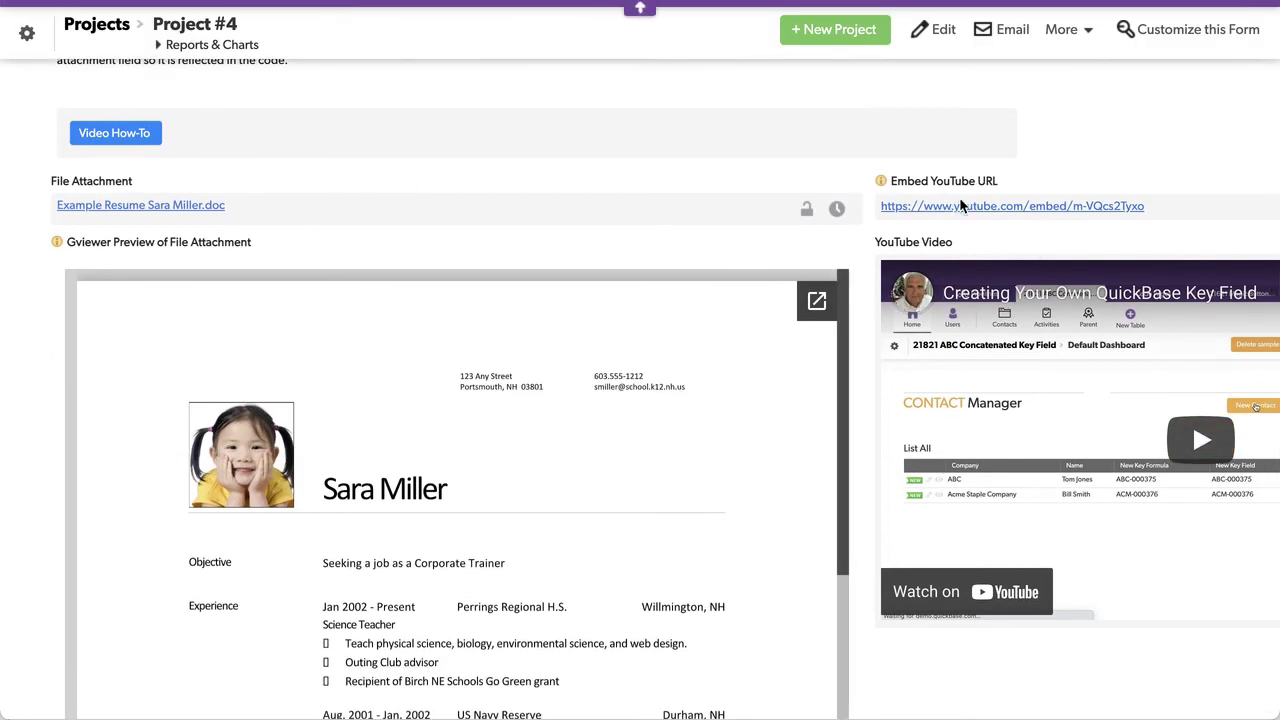